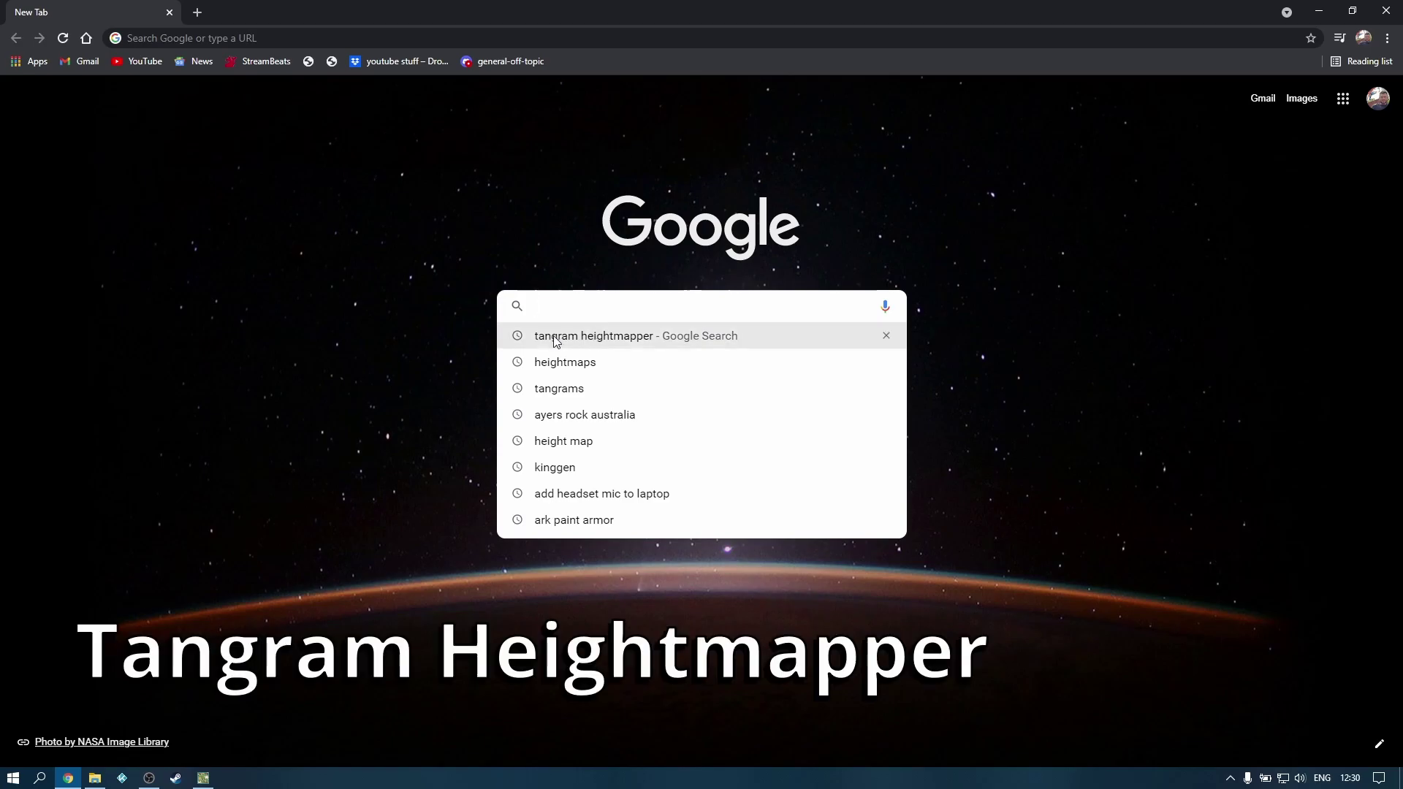
Search Google for tangram heightmapper and open the Tangram Heightmapper site
{"action": "left_click", "coordinate": [640, 348]}
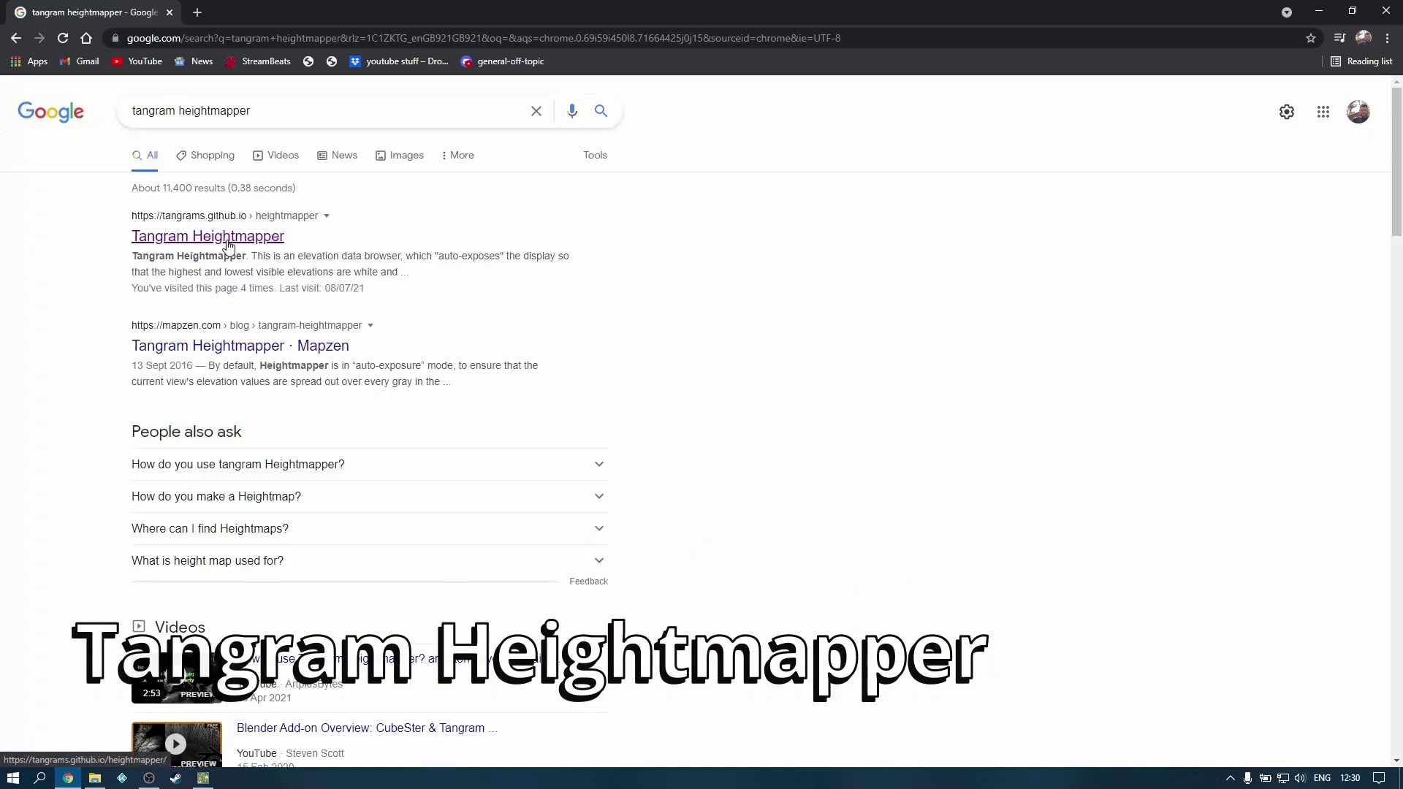
{"action": "left_click", "coordinate": [236, 241]}
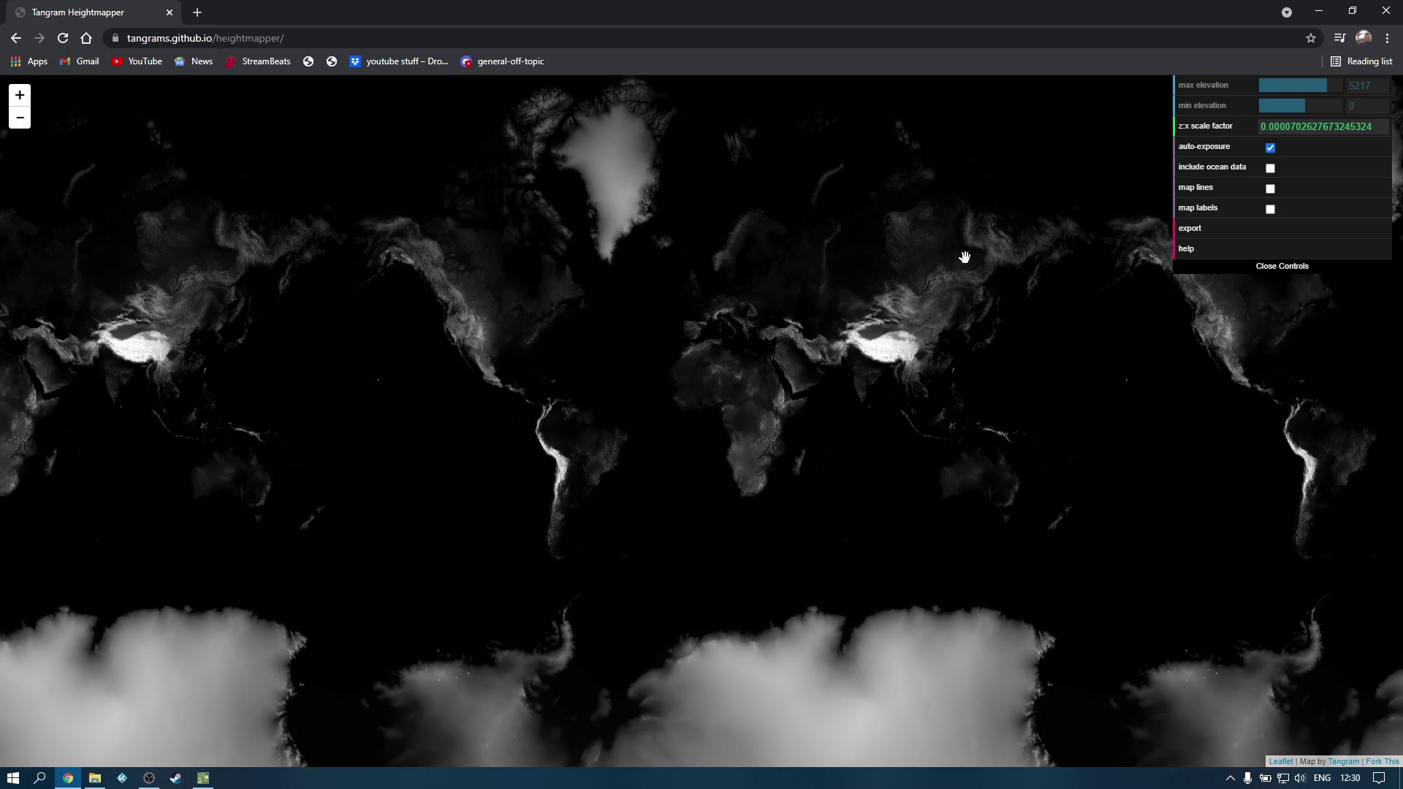
Frame the whole of Australia in the map view using the map lines as a guide, and hide the lines again
{"action": "left_click", "coordinate": [1270, 190]}
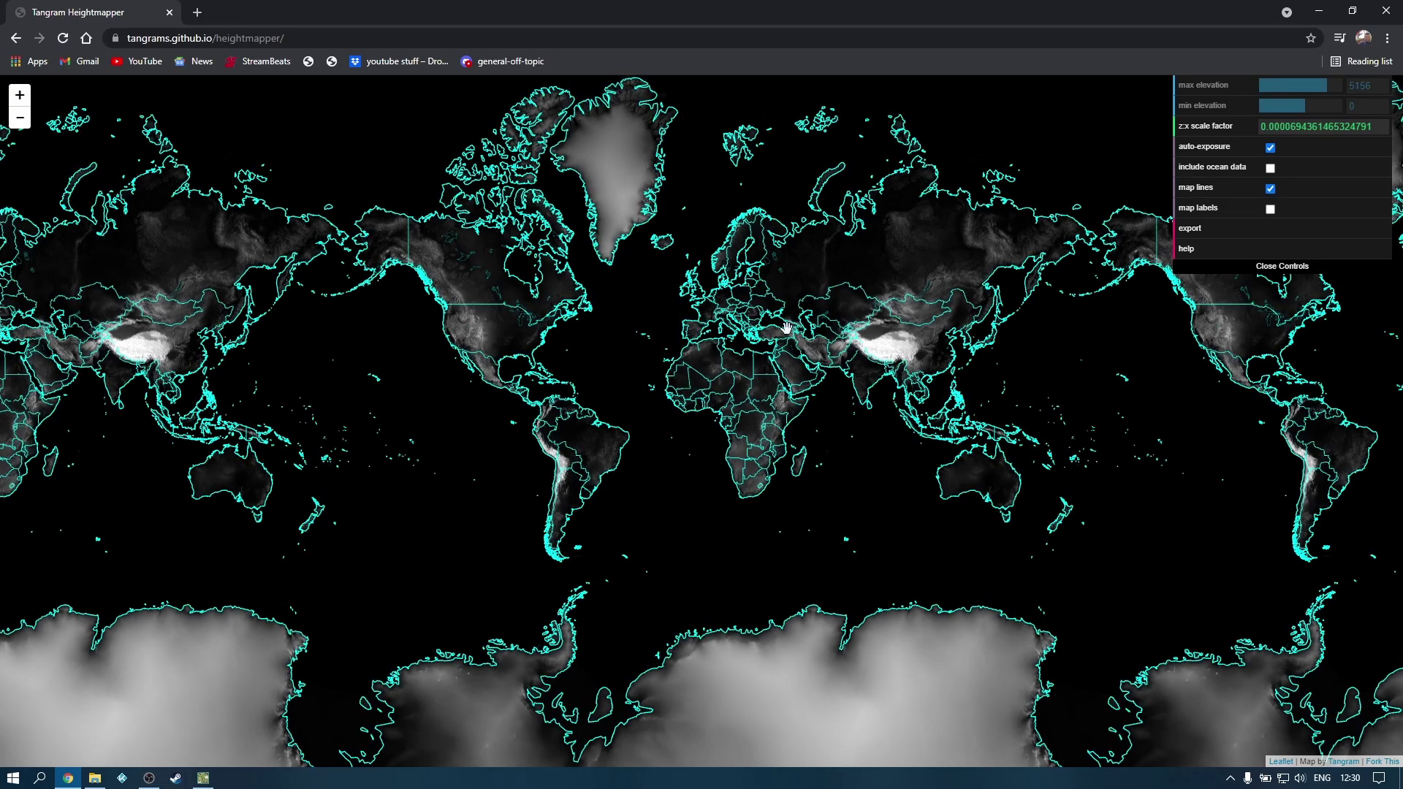
{"action": "left_click_drag", "start_coordinate": [990, 410], "coordinate": [740, 368]}
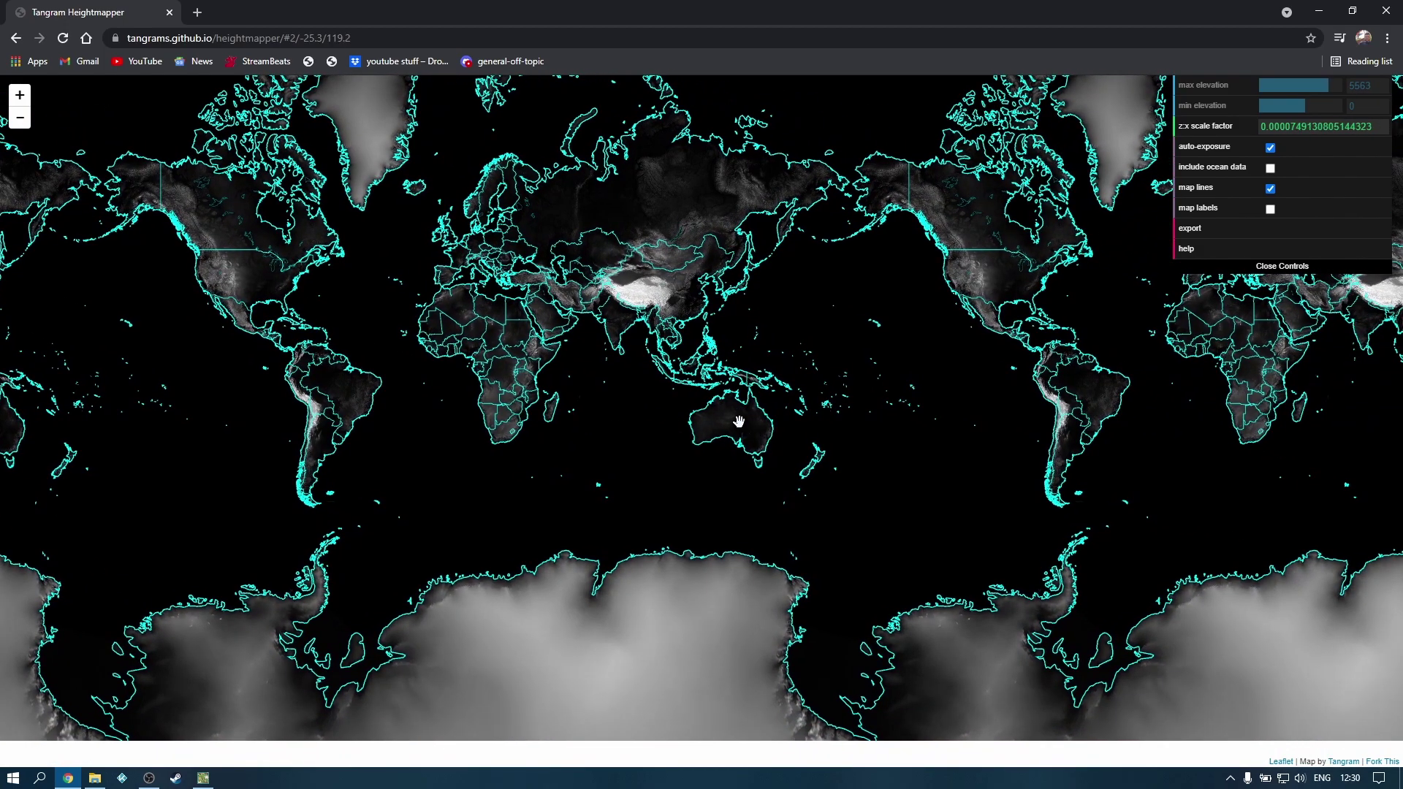
{"action": "scroll", "coordinate": [758, 448], "scroll_direction": "up", "scroll_amount": 5}
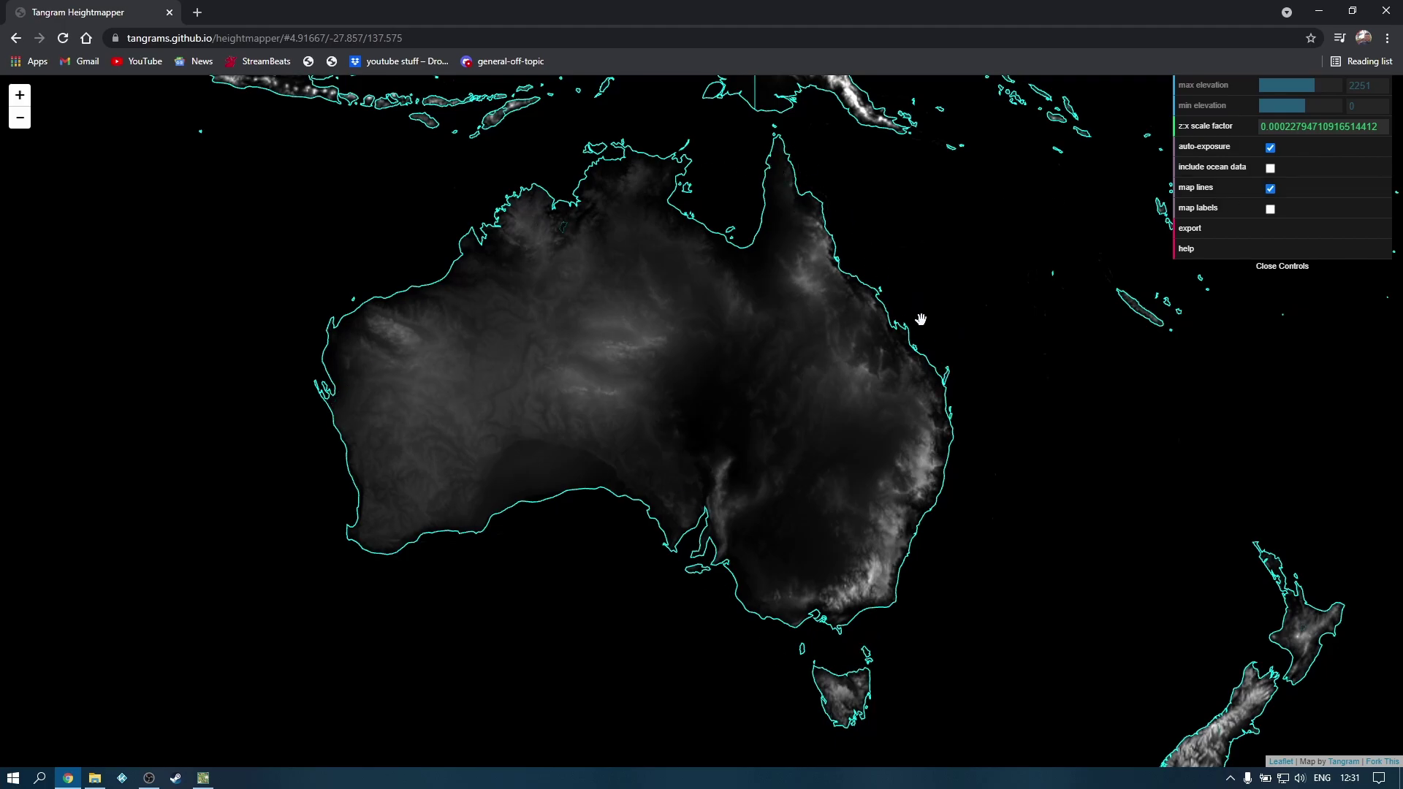
{"action": "left_click", "coordinate": [1270, 188]}
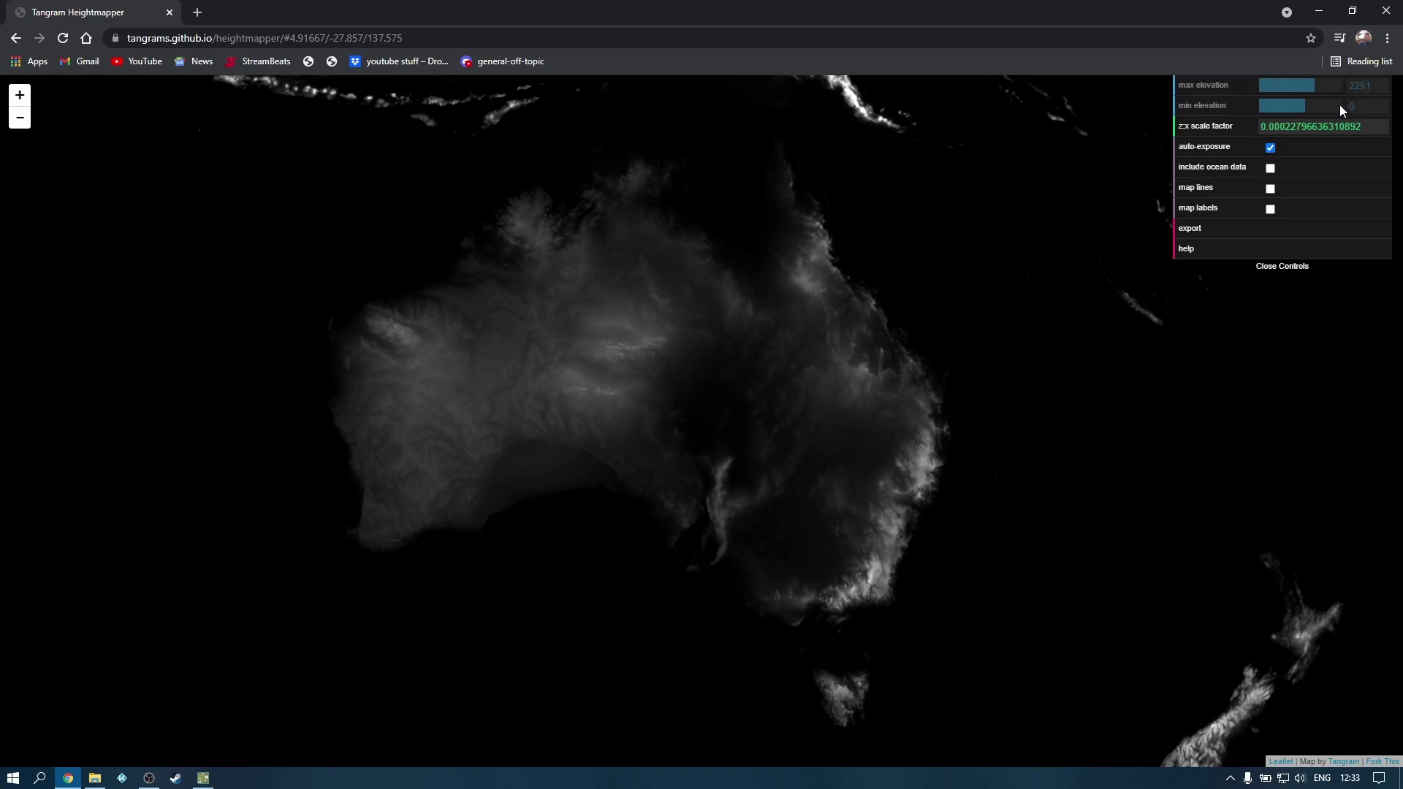
Turn off auto-exposure, set max elevation to 1700 and min elevation to -100, and export the Australia heightmap
{"action": "left_click", "coordinate": [1270, 148]}
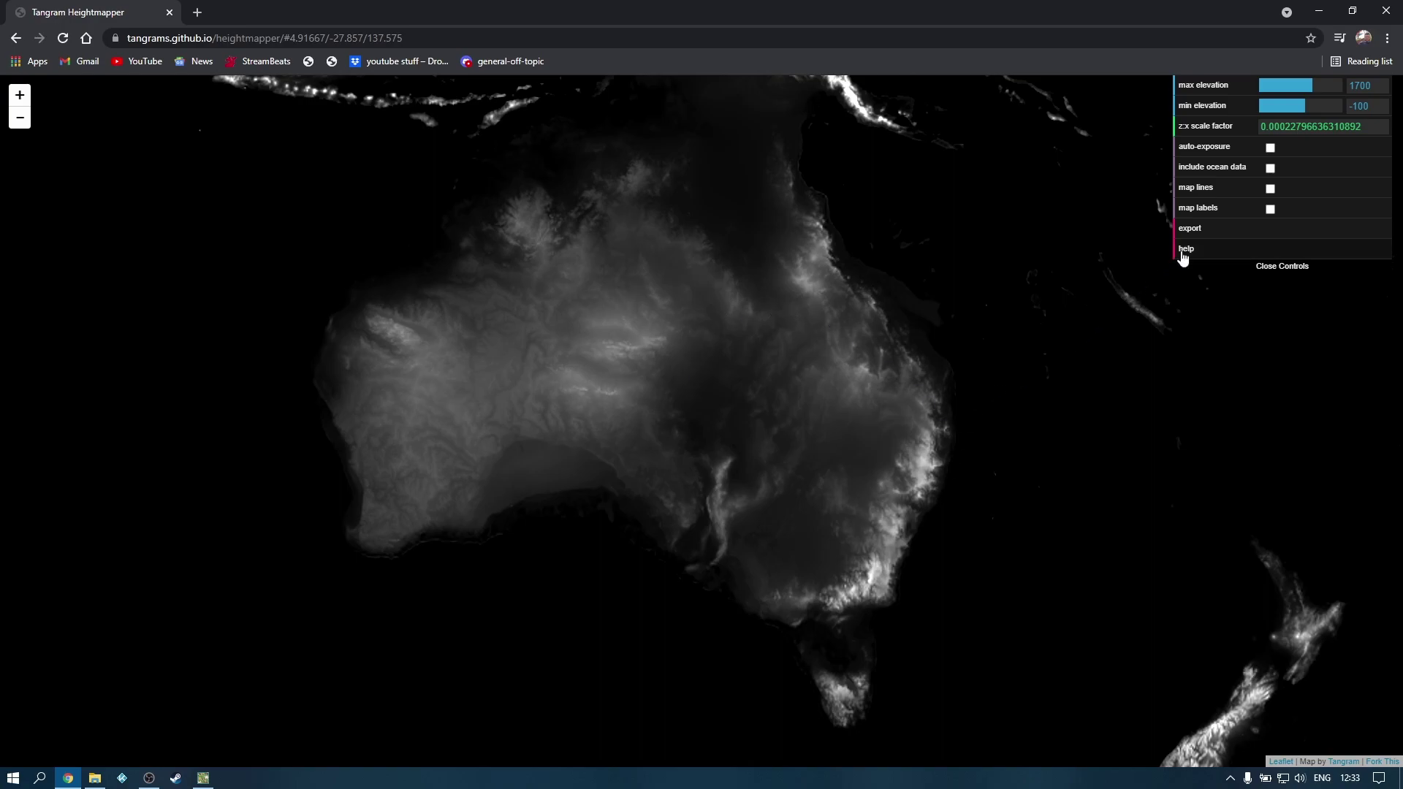
{"action": "left_click", "coordinate": [1205, 233]}
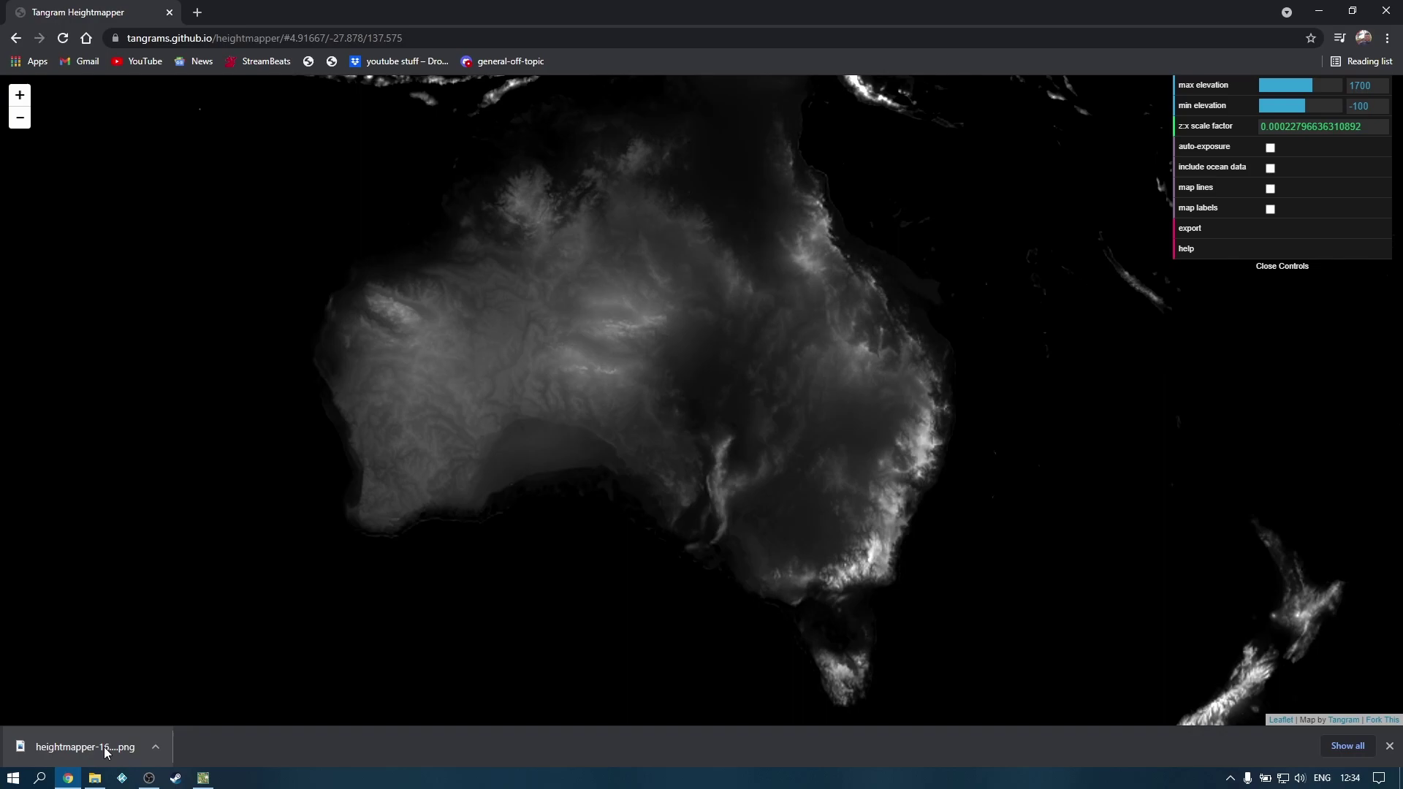
Show the downloaded heightmap PNG in its folder and rename it to australia
{"action": "left_click", "coordinate": [156, 746]}
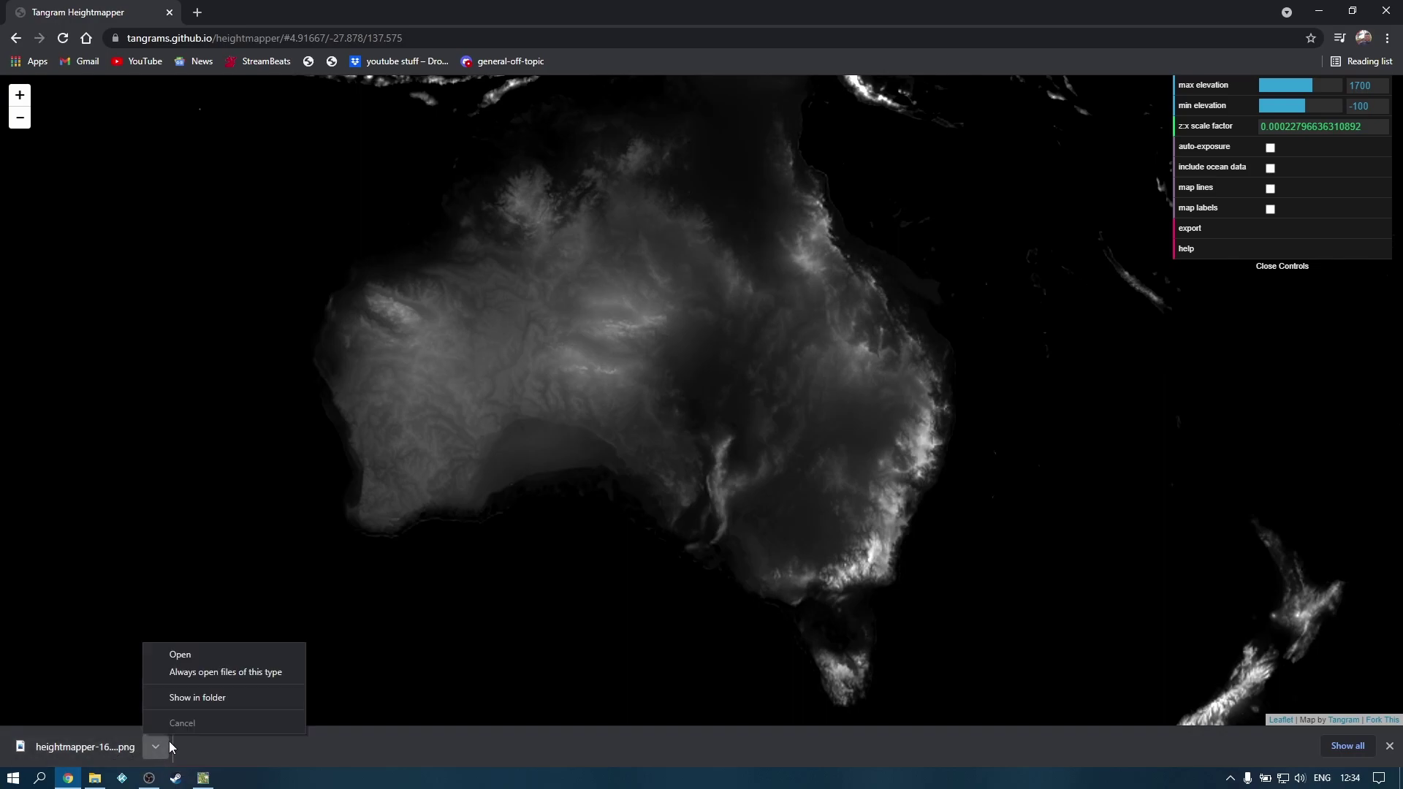
{"action": "left_click", "coordinate": [206, 698]}
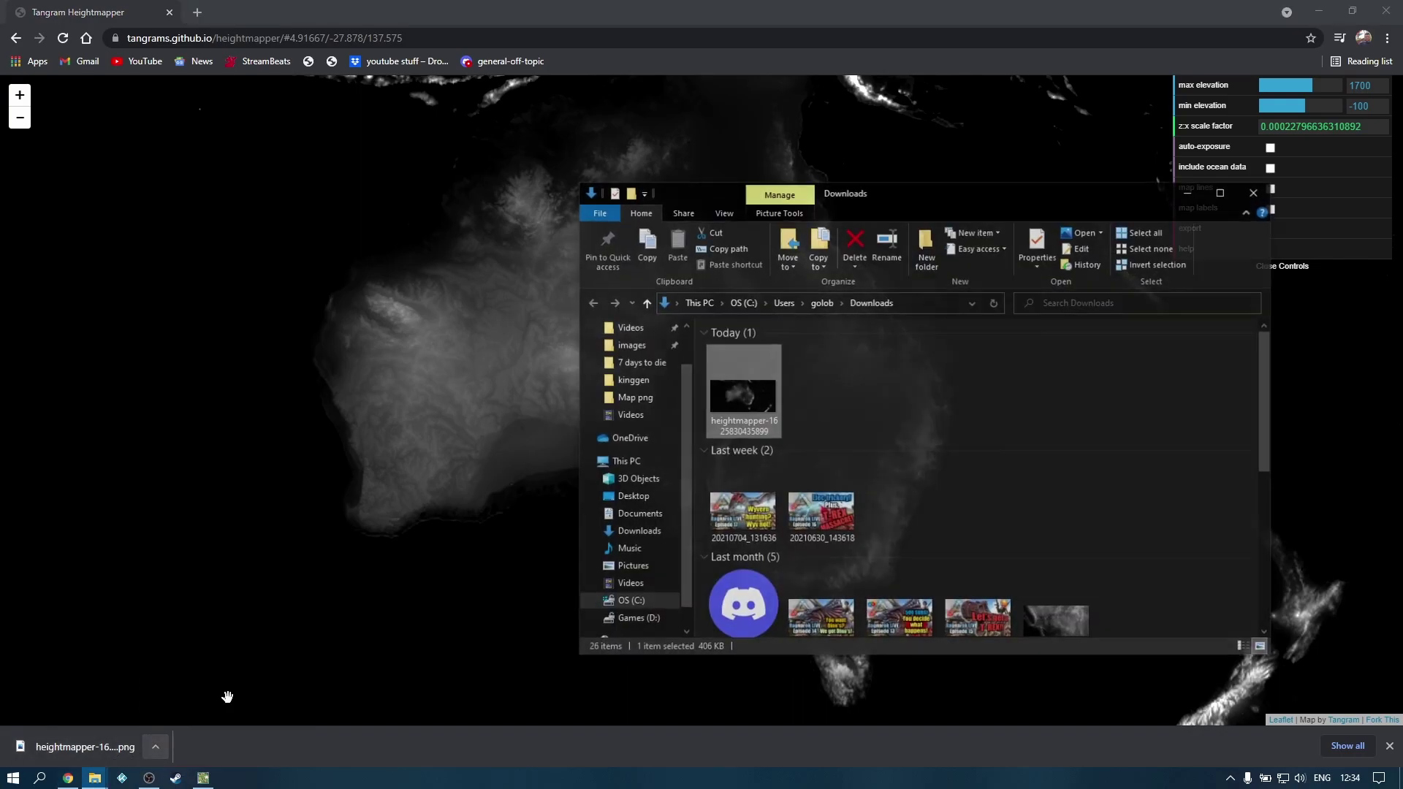
{"action": "left_click", "coordinate": [738, 423]}
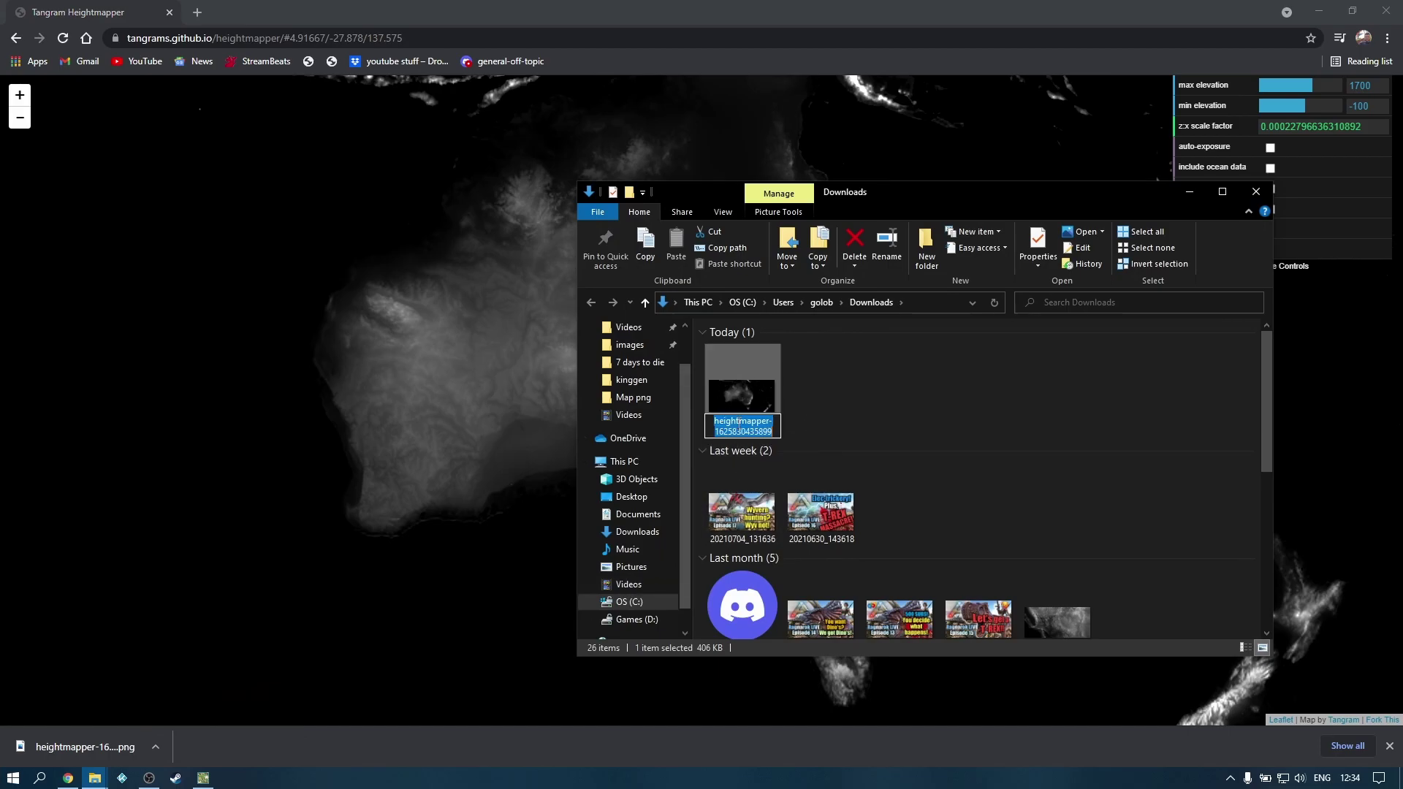
{"action": "type", "text": "au"}
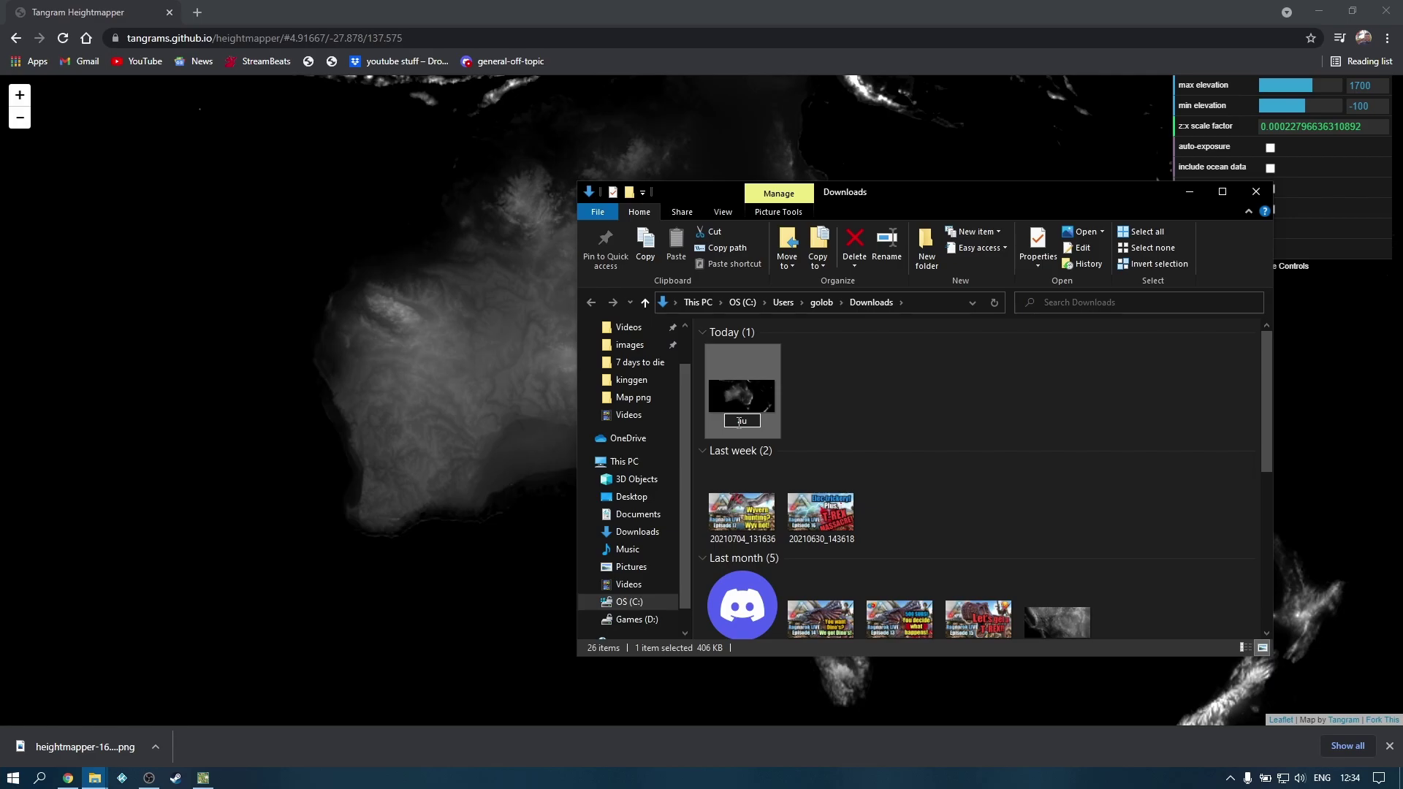
{"action": "type", "text": "stralia"}
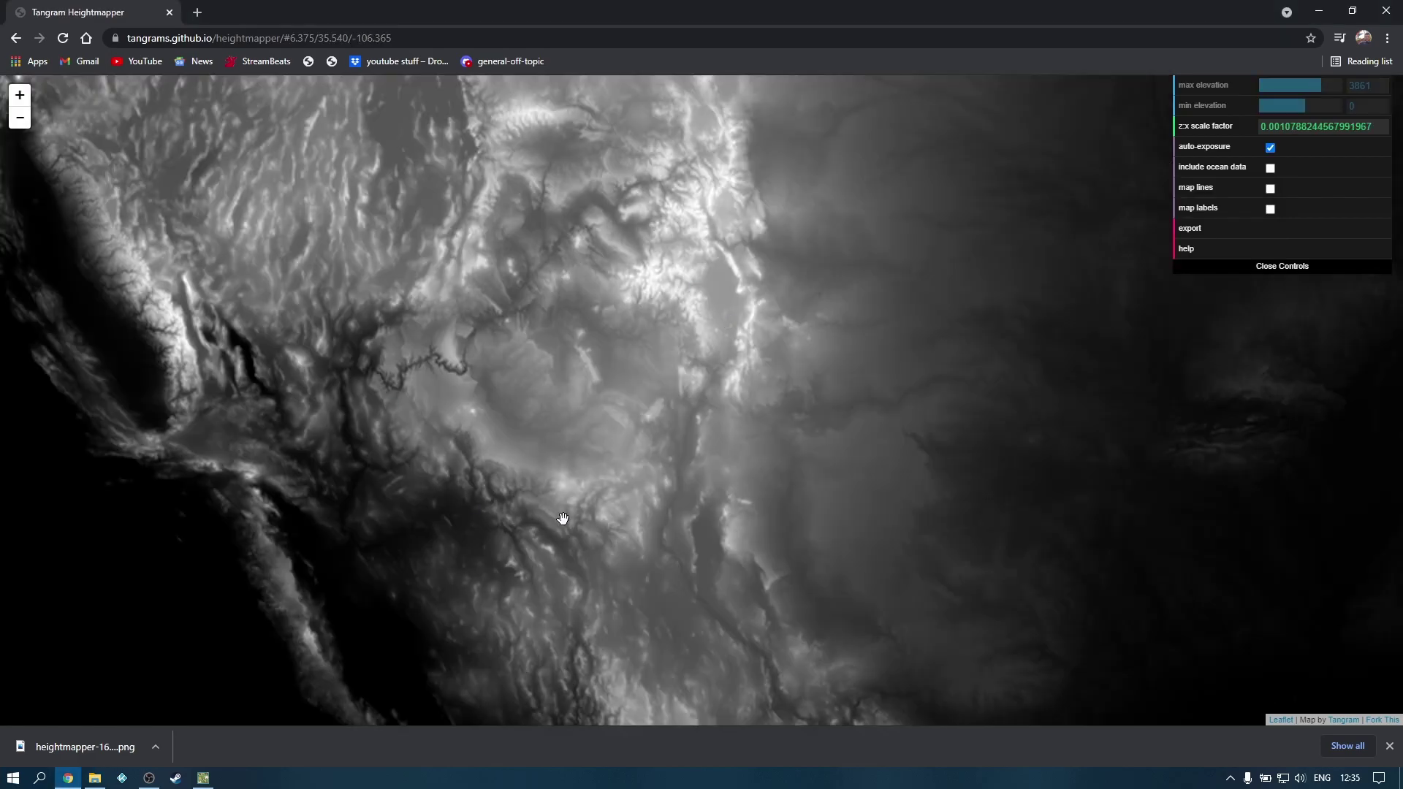
Examine the terrain of the southwestern United States on the heightmap, looking closely at the Grand Canyon
{"action": "left_click_drag", "start_coordinate": [731, 442], "coordinate": [732, 438]}
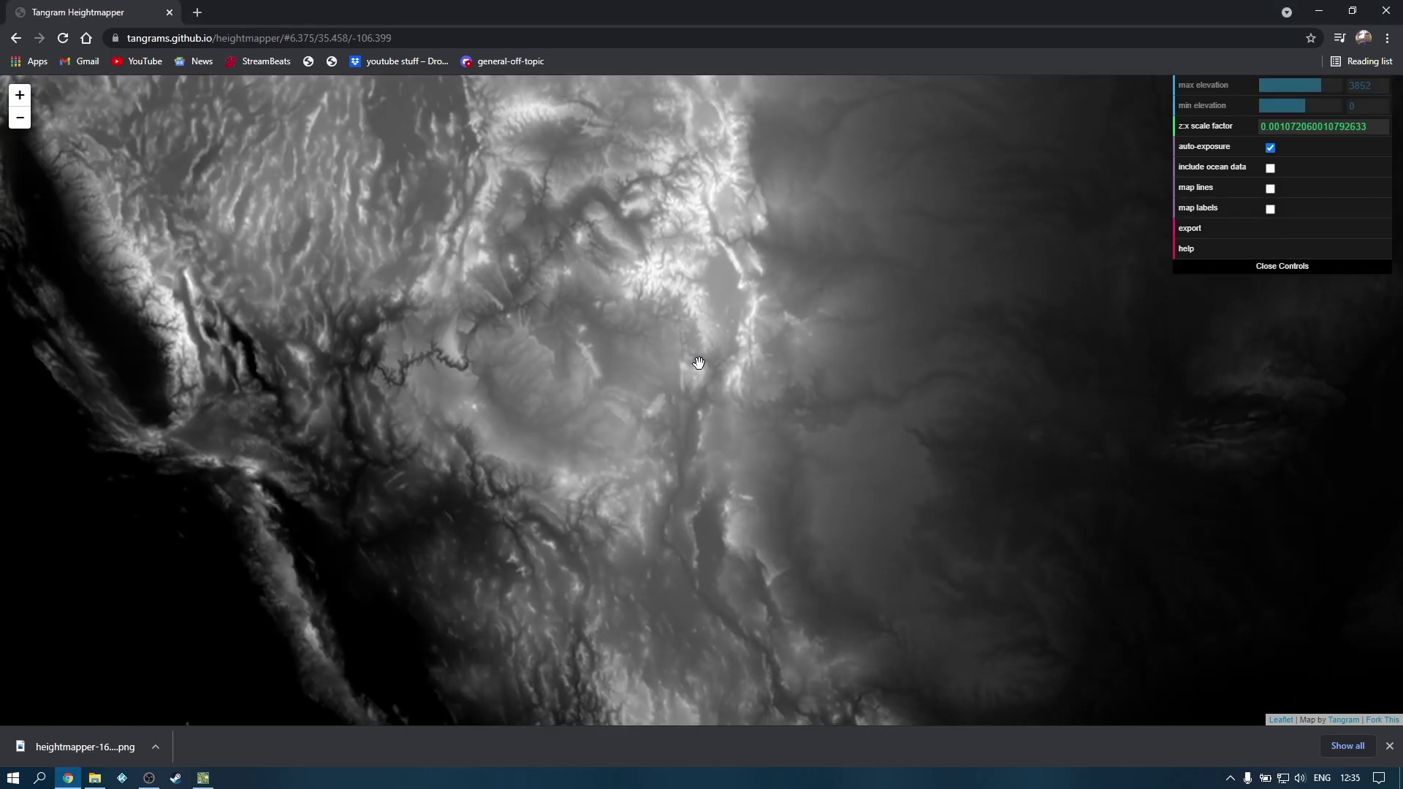
{"action": "left_click_drag", "start_coordinate": [713, 374], "coordinate": [868, 380]}
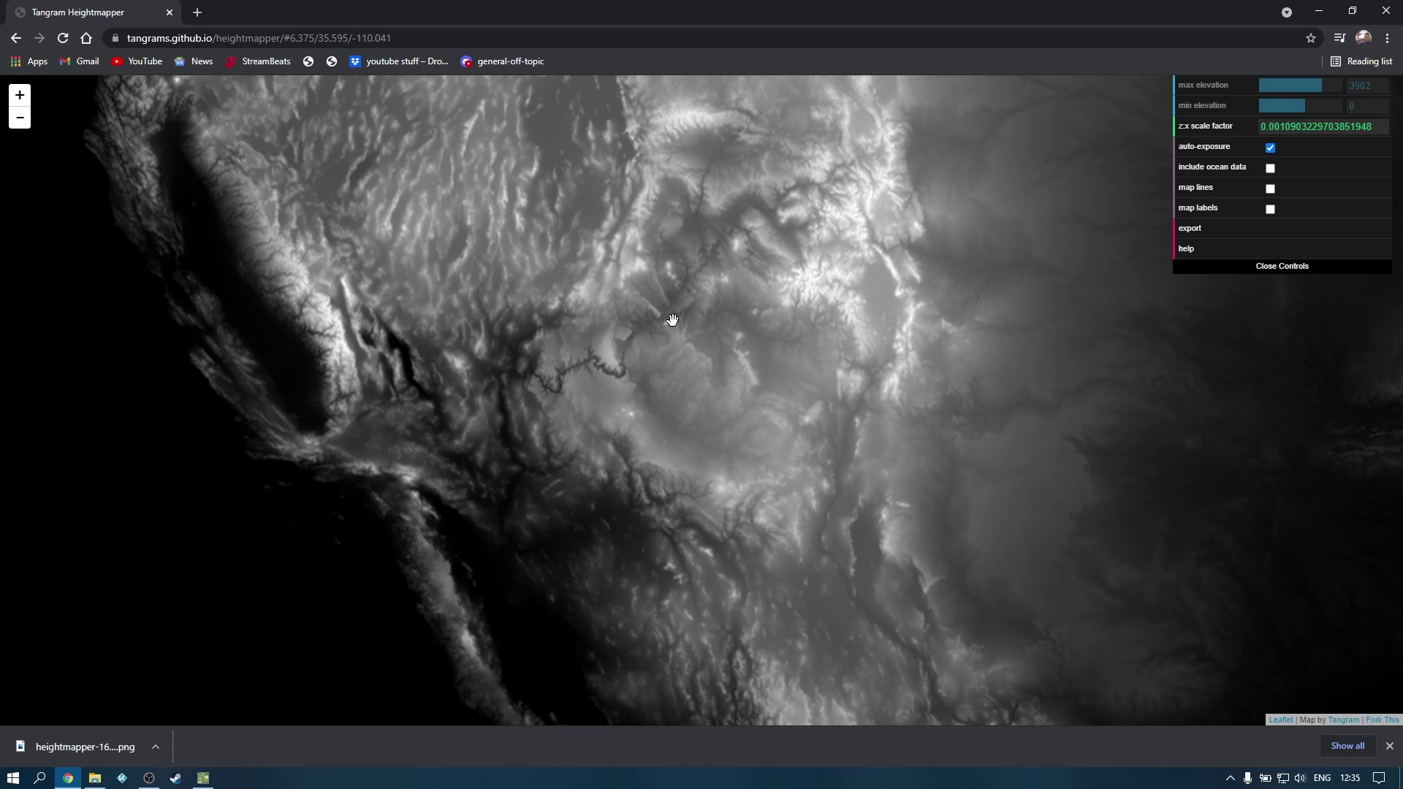
{"action": "left_click_drag", "start_coordinate": [660, 354], "coordinate": [808, 348]}
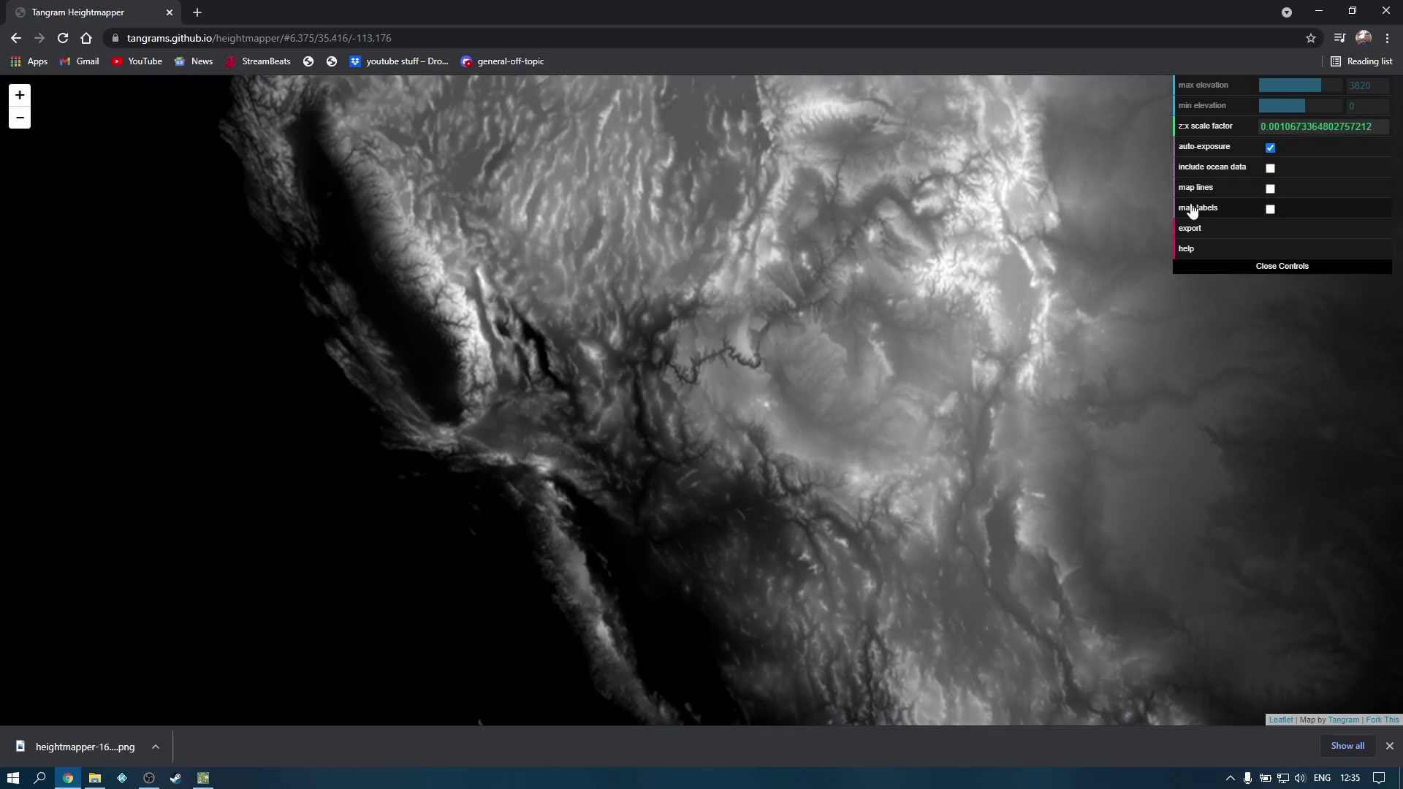
{"action": "scroll", "coordinate": [768, 376], "scroll_direction": "up", "scroll_amount": 5}
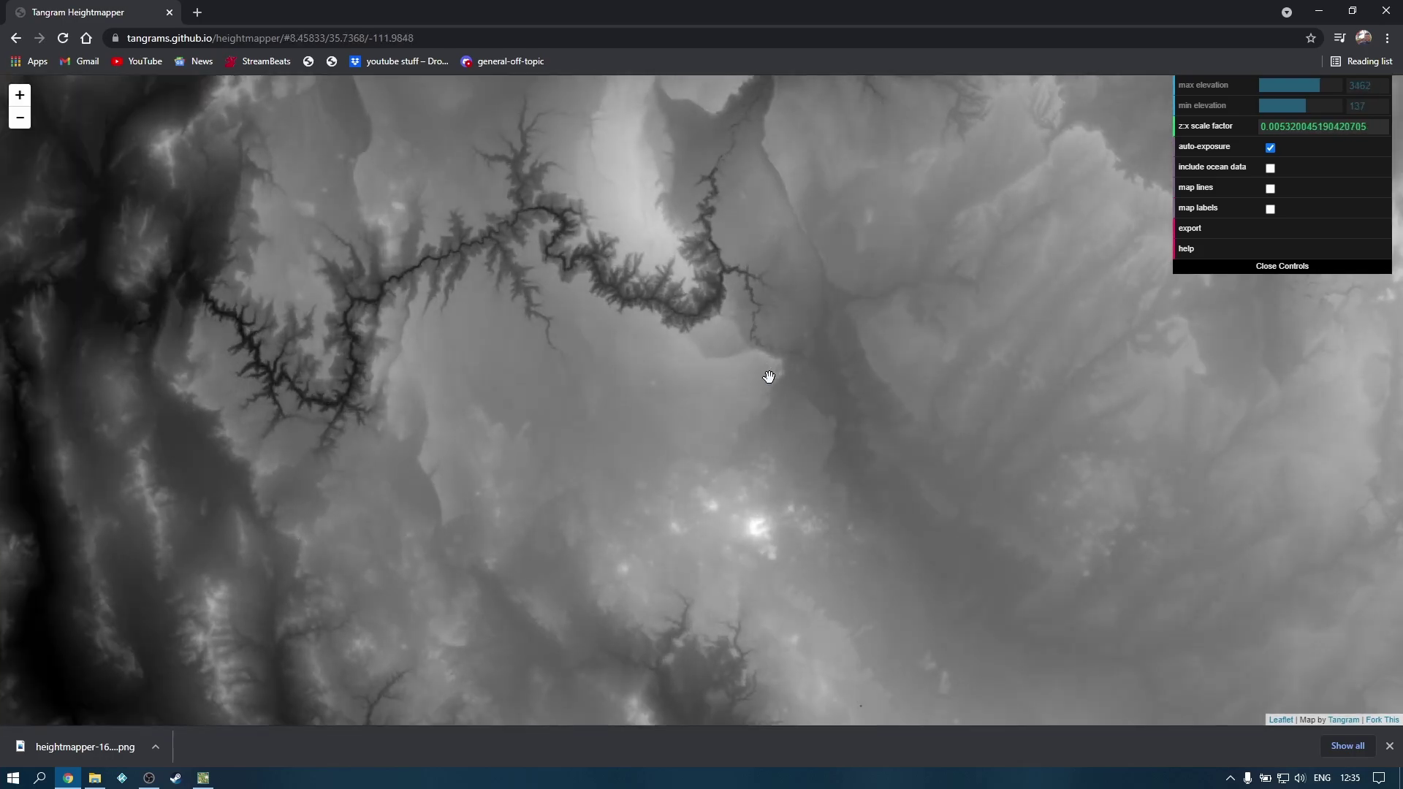
{"action": "scroll", "coordinate": [769, 376], "scroll_direction": "up", "scroll_amount": 1}
{"action": "left_click_drag", "start_coordinate": [683, 382], "coordinate": [902, 495]}
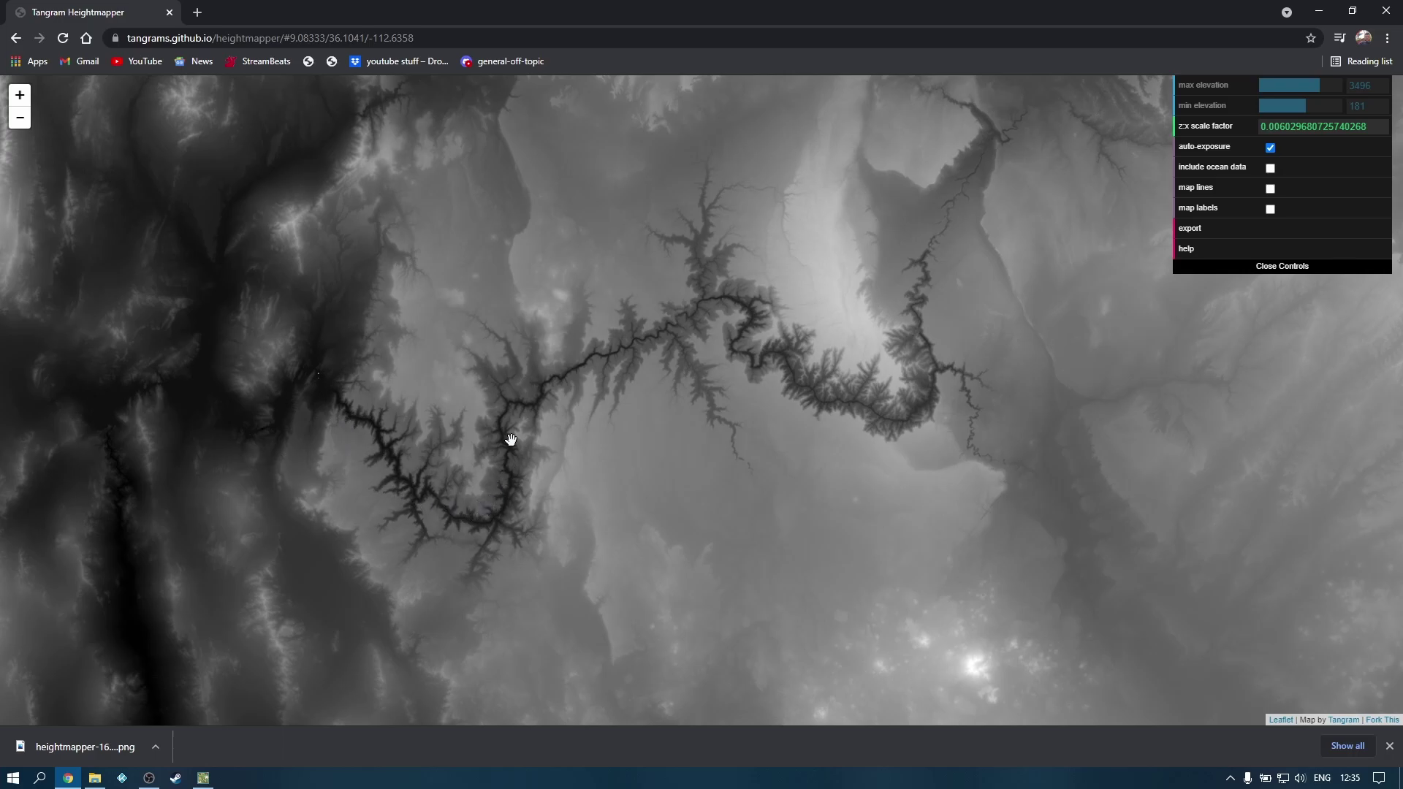
{"action": "scroll", "coordinate": [734, 406], "scroll_direction": "up", "scroll_amount": 1}
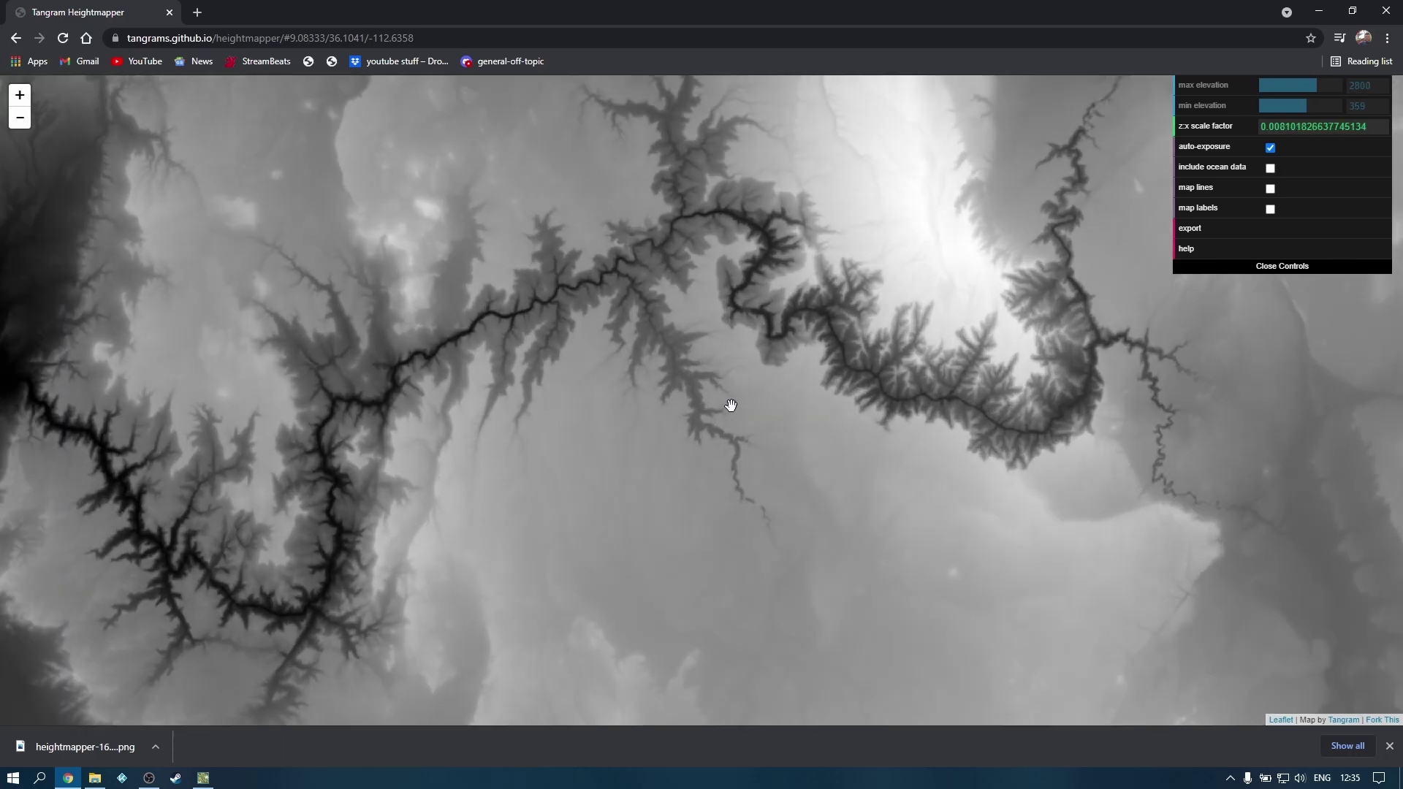
{"action": "scroll", "coordinate": [753, 460], "scroll_direction": "down", "scroll_amount": 2}
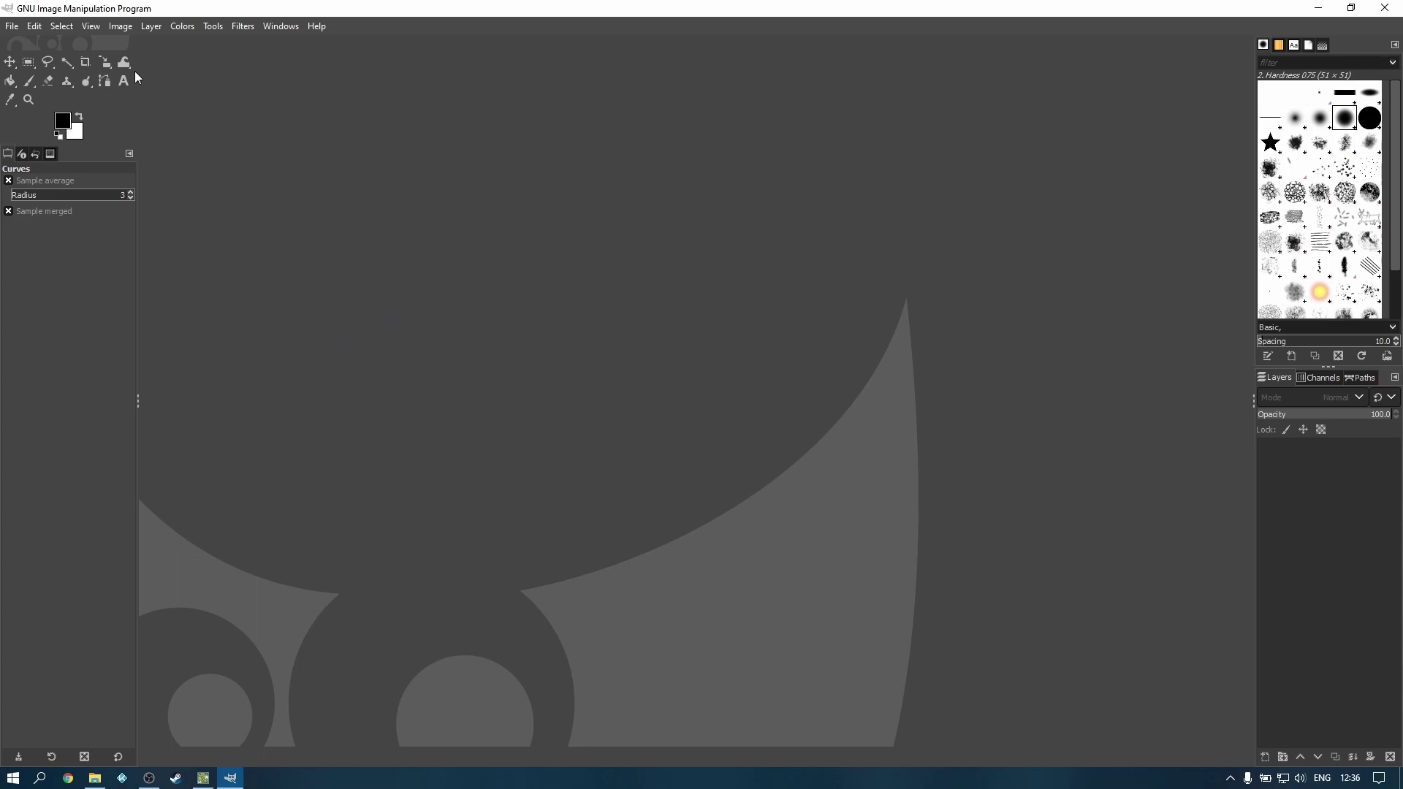
In GIMP, open australia.png from the user's Downloads folder
{"action": "left_click", "coordinate": [11, 27]}
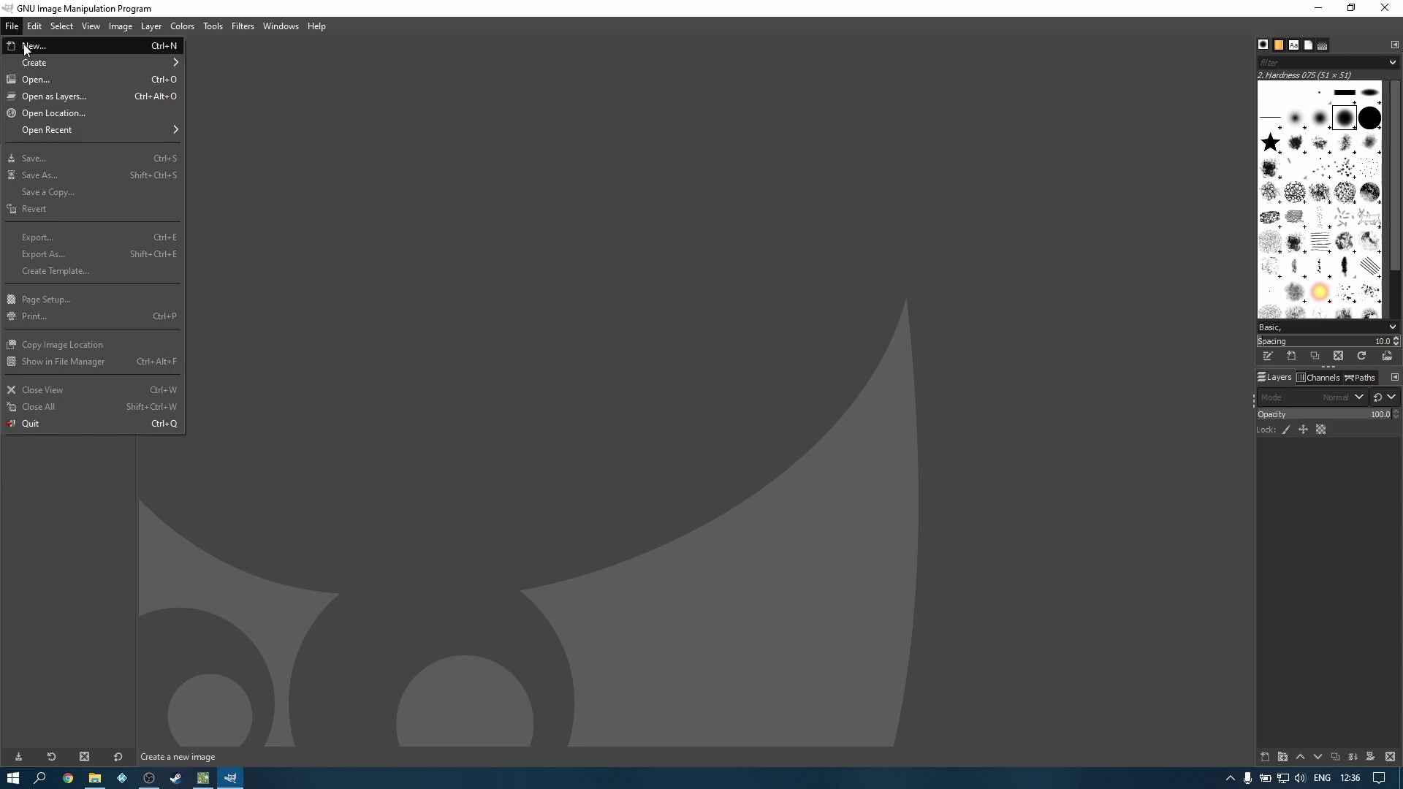
{"action": "left_click", "coordinate": [41, 80]}
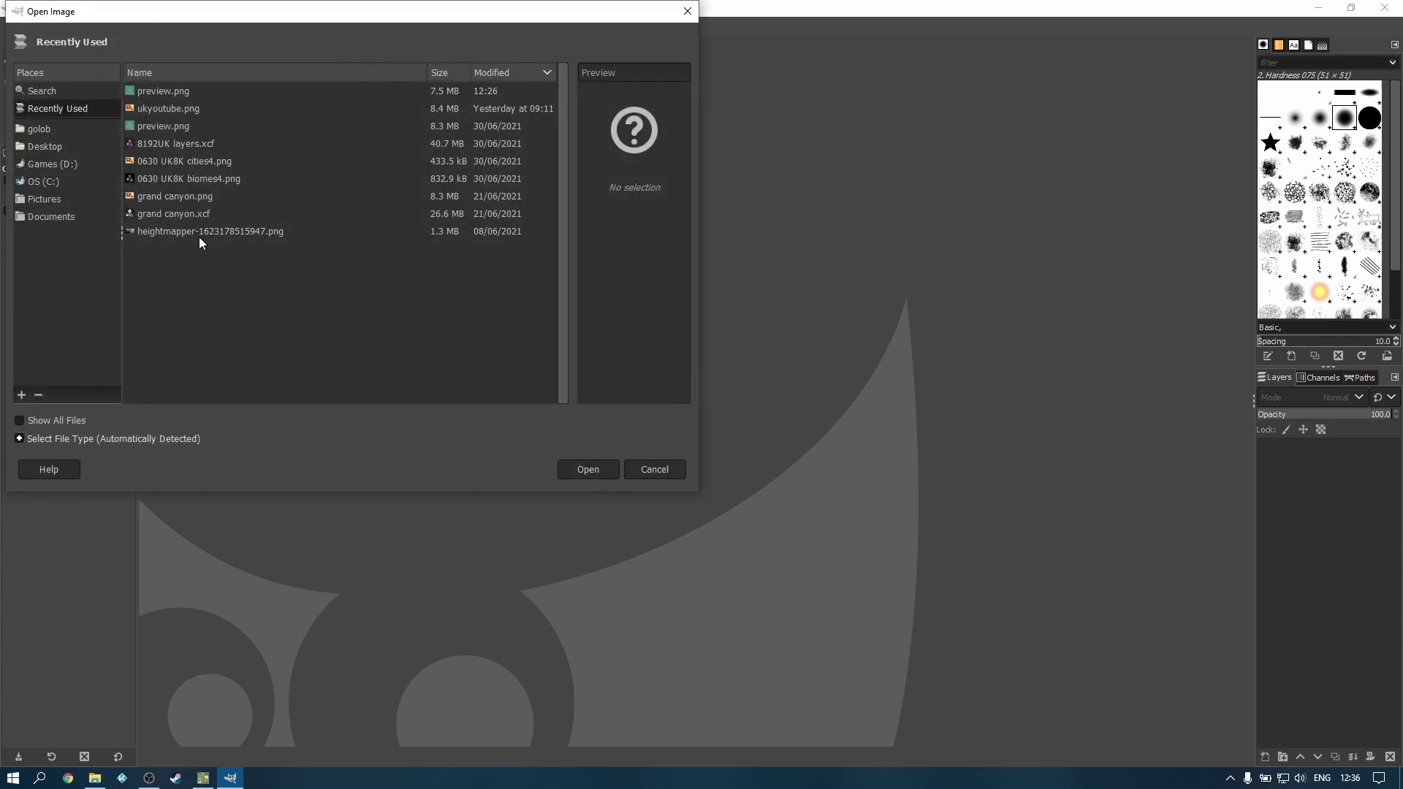
{"action": "left_click", "coordinate": [49, 181]}
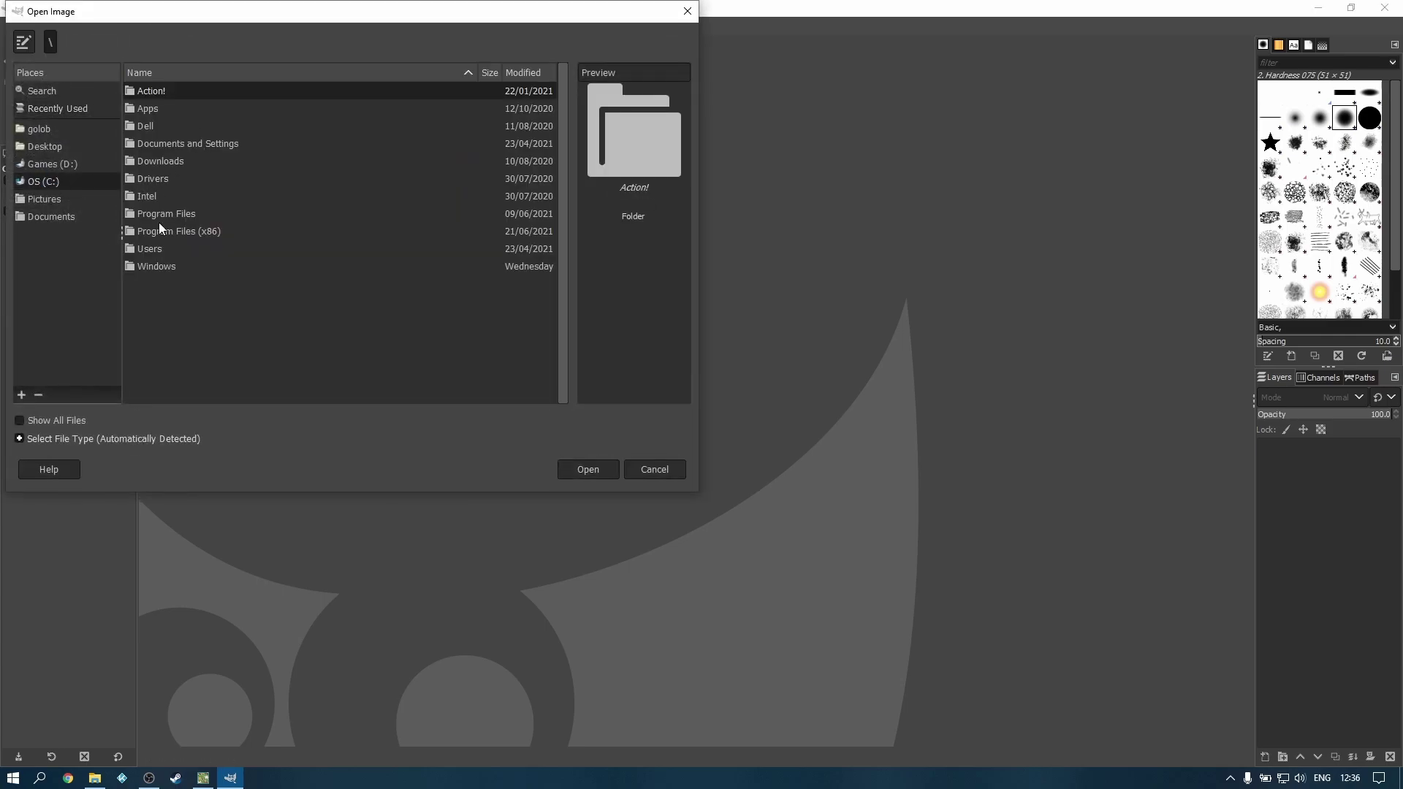
{"action": "double_click", "coordinate": [146, 244]}
{"action": "double_click", "coordinate": [155, 93]}
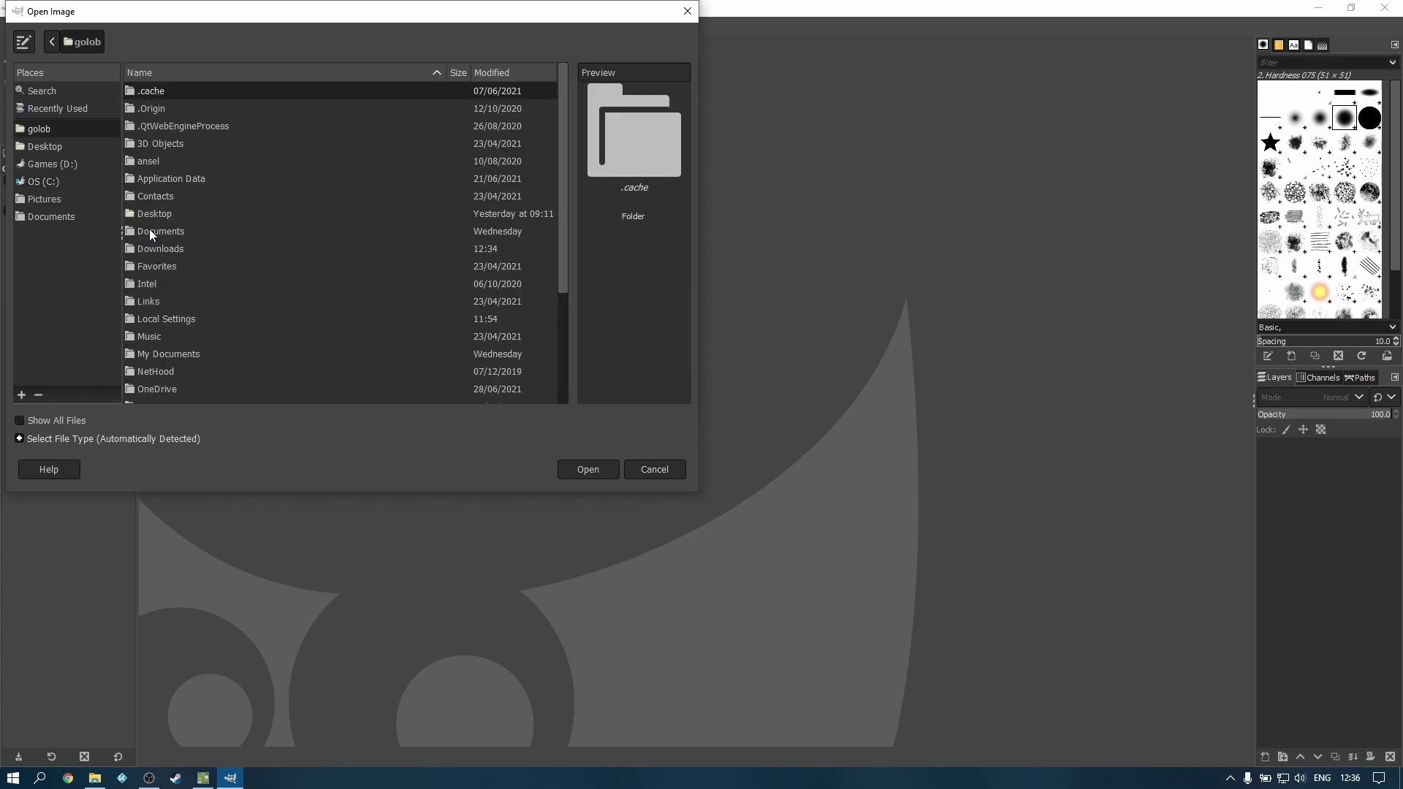
{"action": "double_click", "coordinate": [160, 249]}
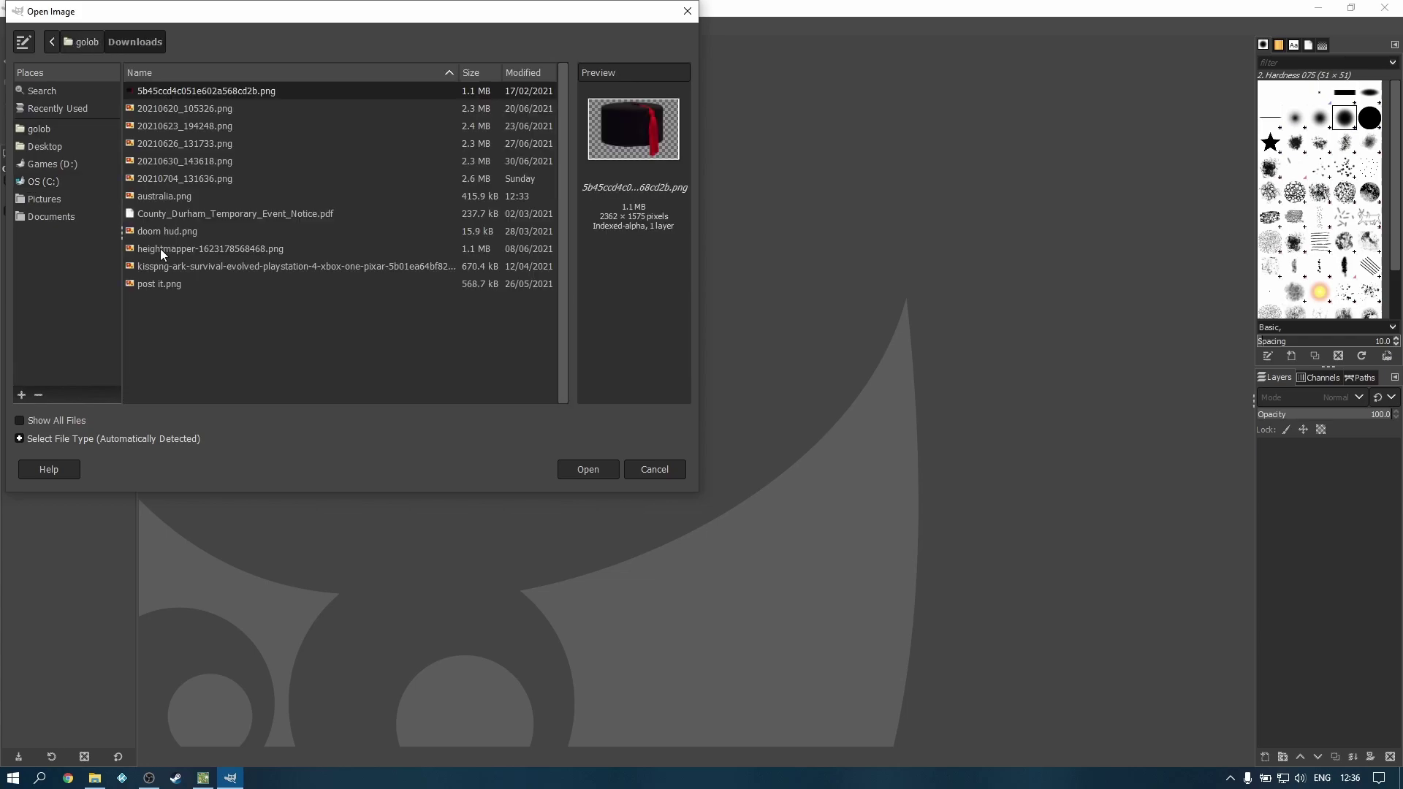
{"action": "left_click", "coordinate": [154, 194]}
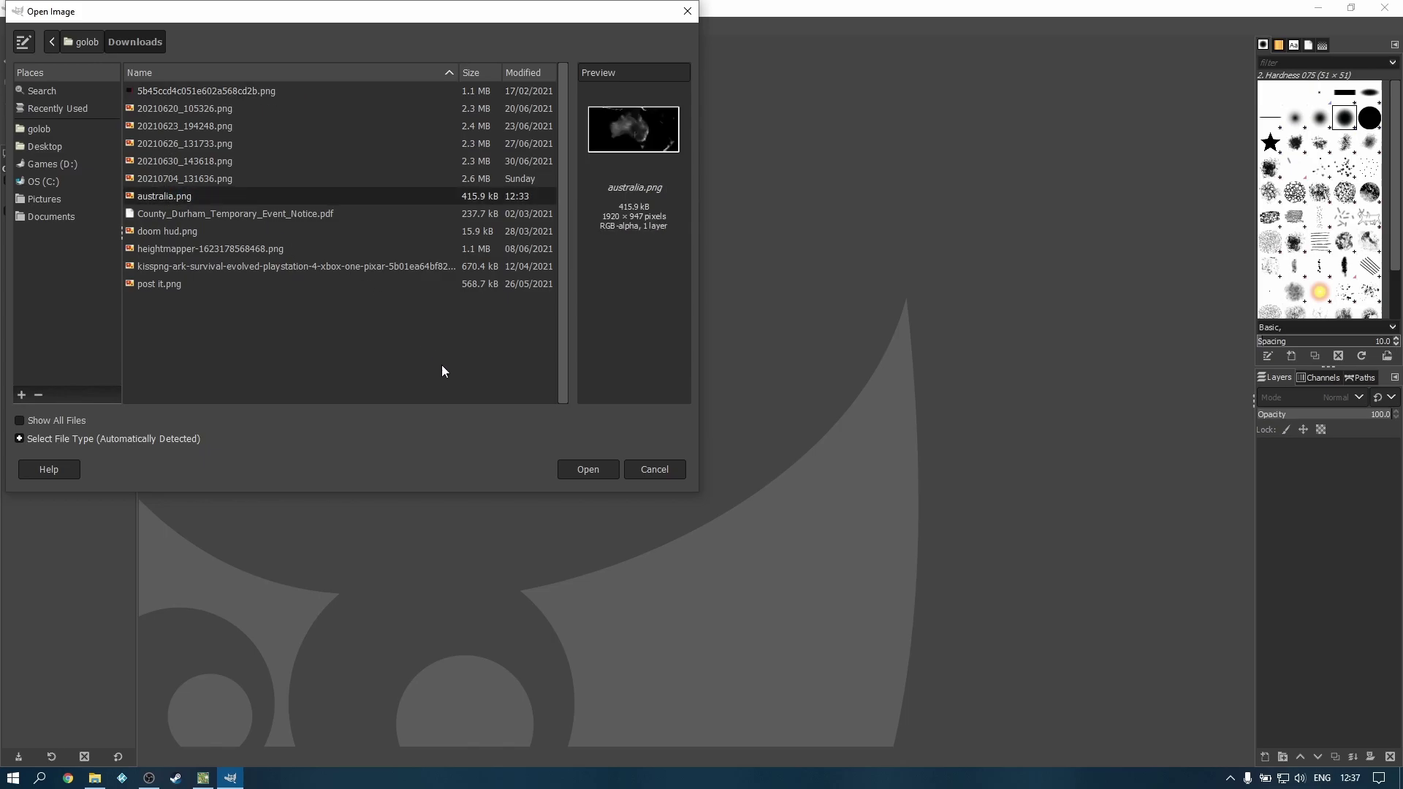
{"action": "left_click", "coordinate": [583, 470]}
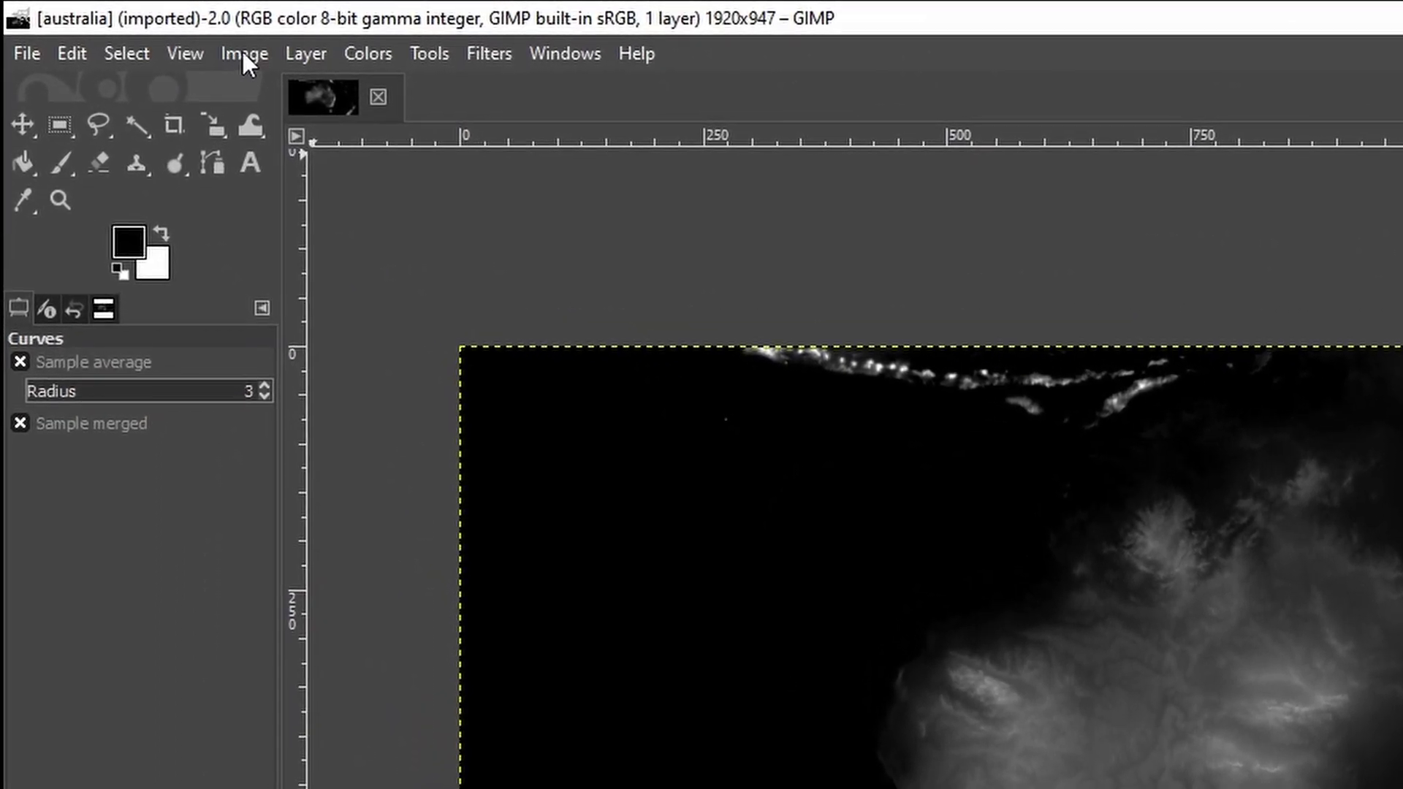
Resize the canvas to 947 × 947 px with an X offset of -390 so that Australia fills the square
{"action": "left_click", "coordinate": [242, 52]}
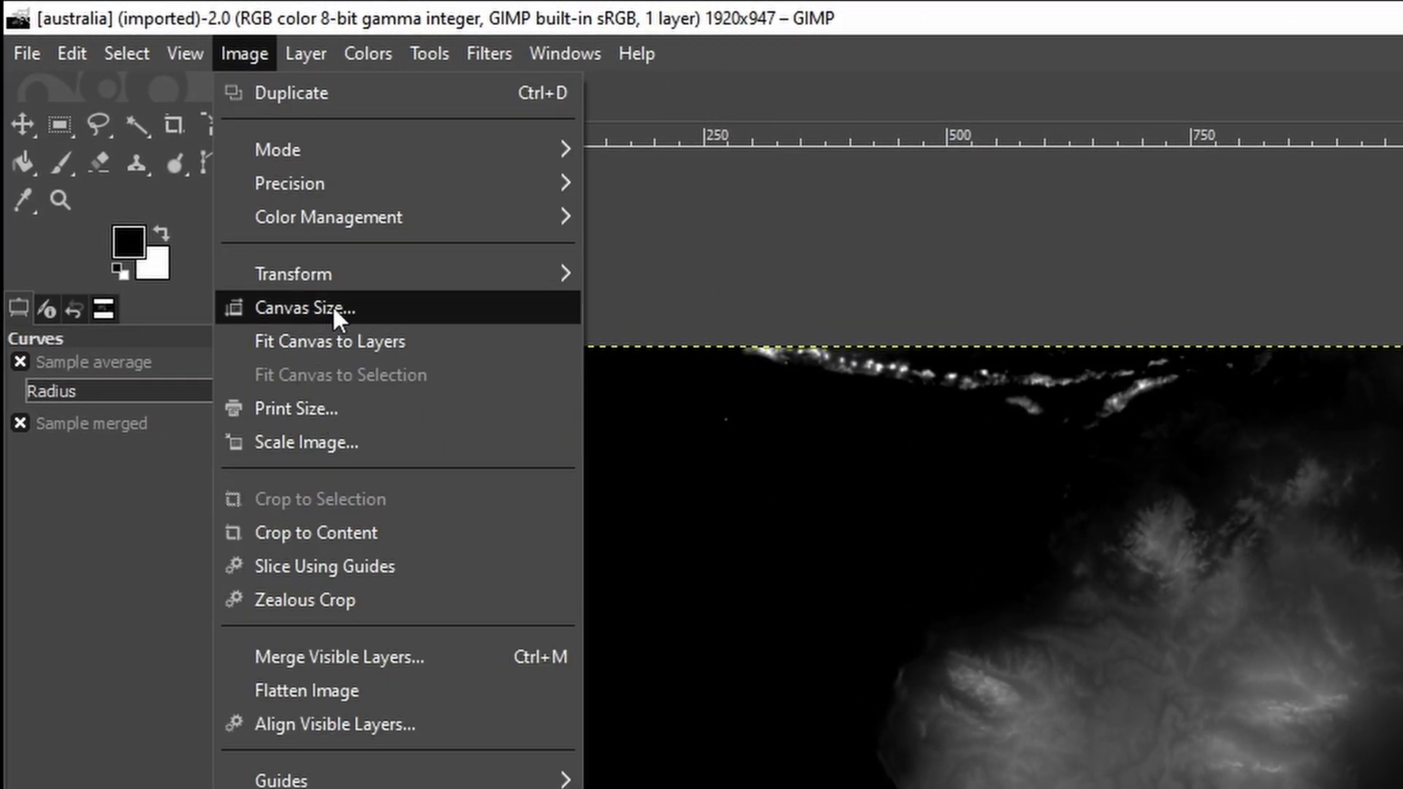
{"action": "left_click", "coordinate": [376, 305]}
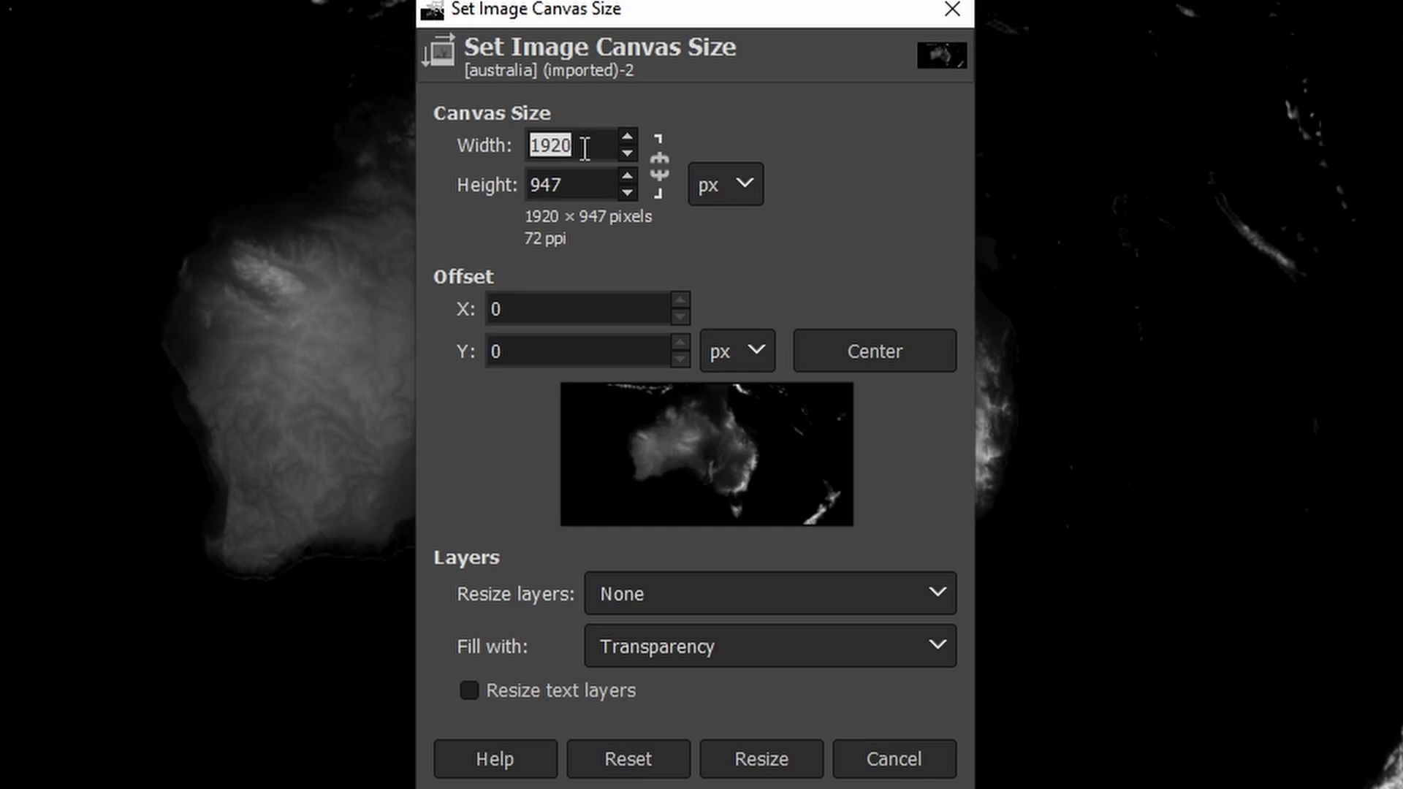
{"action": "type", "text": "947"}
{"action": "key", "text": "Return"}
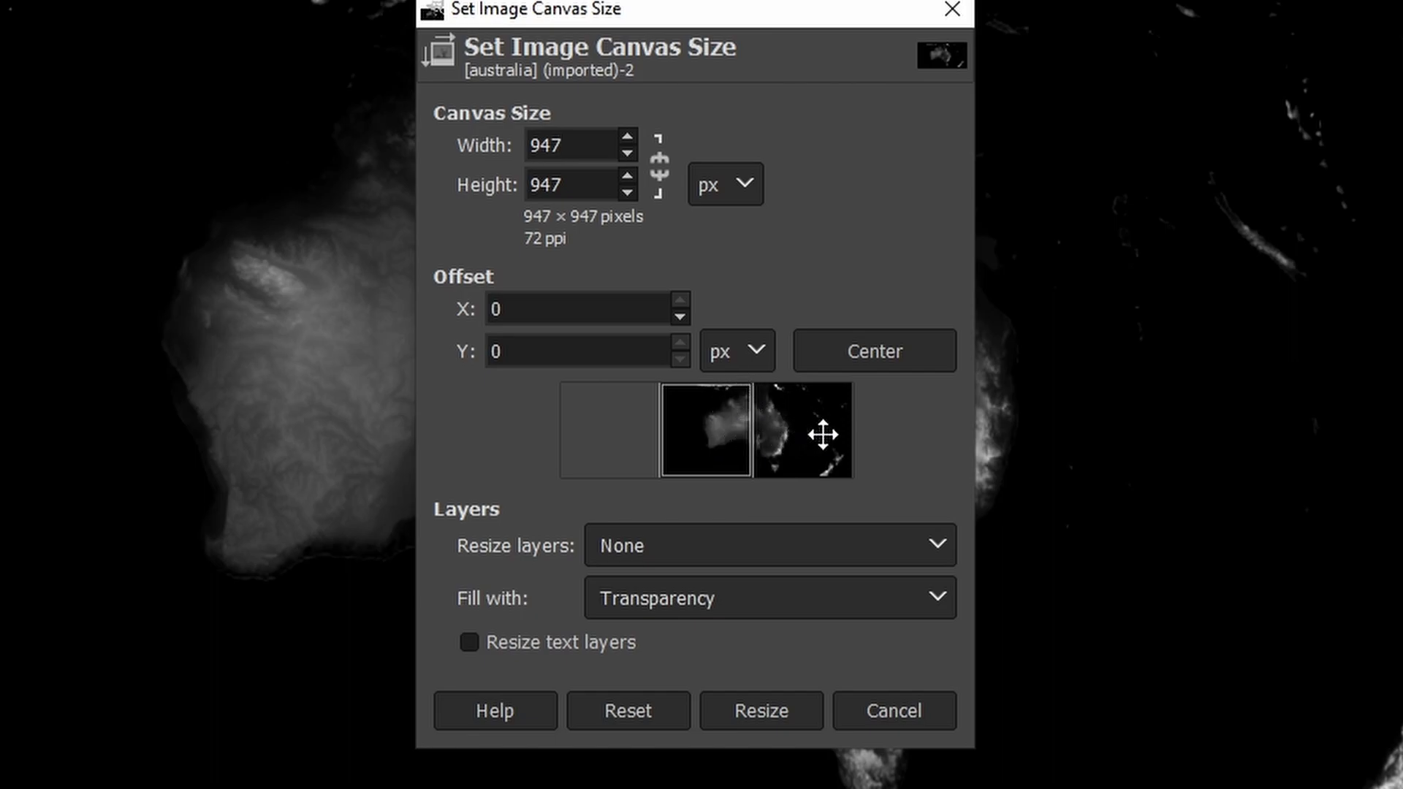
{"action": "left_click_drag", "start_coordinate": [823, 435], "coordinate": [783, 437]}
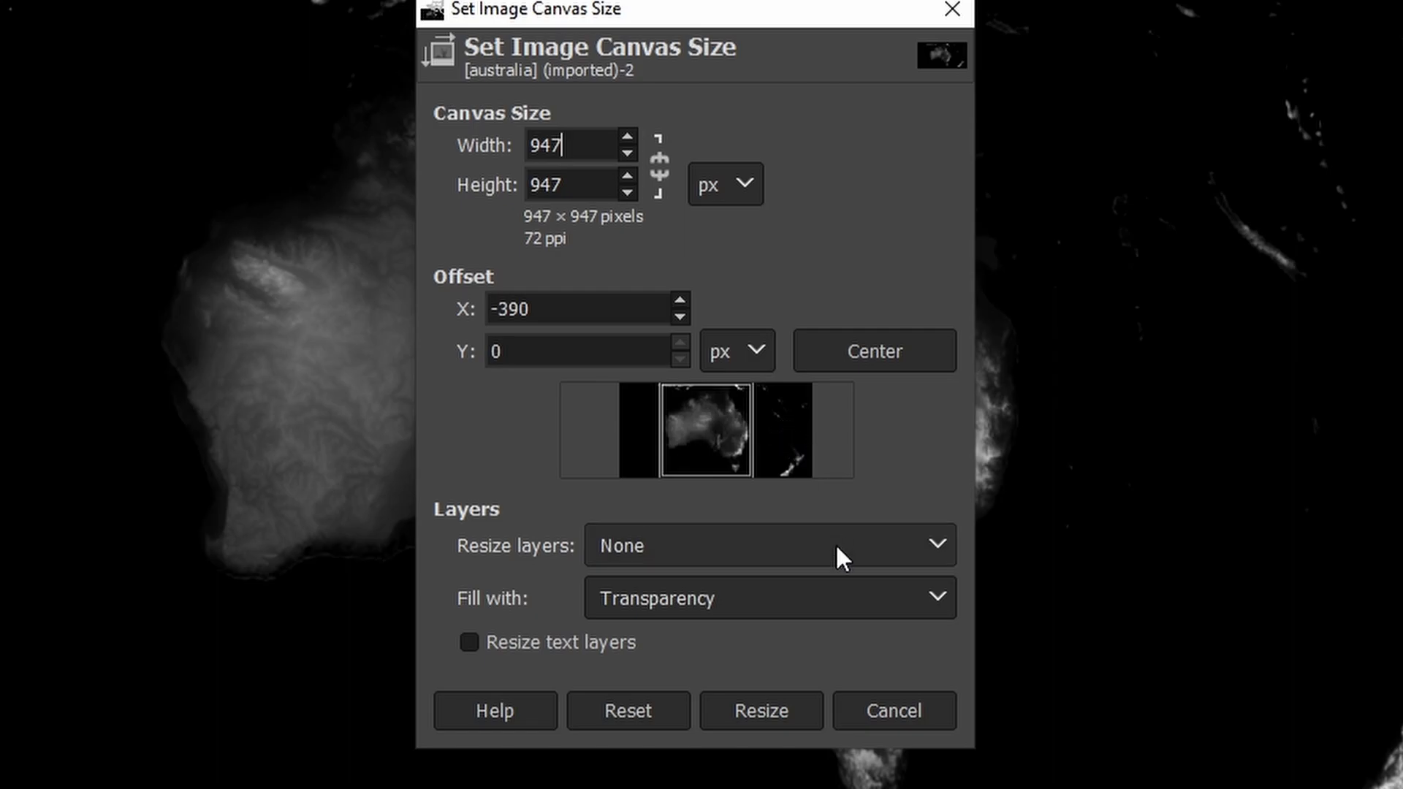
{"action": "left_click", "coordinate": [760, 711]}
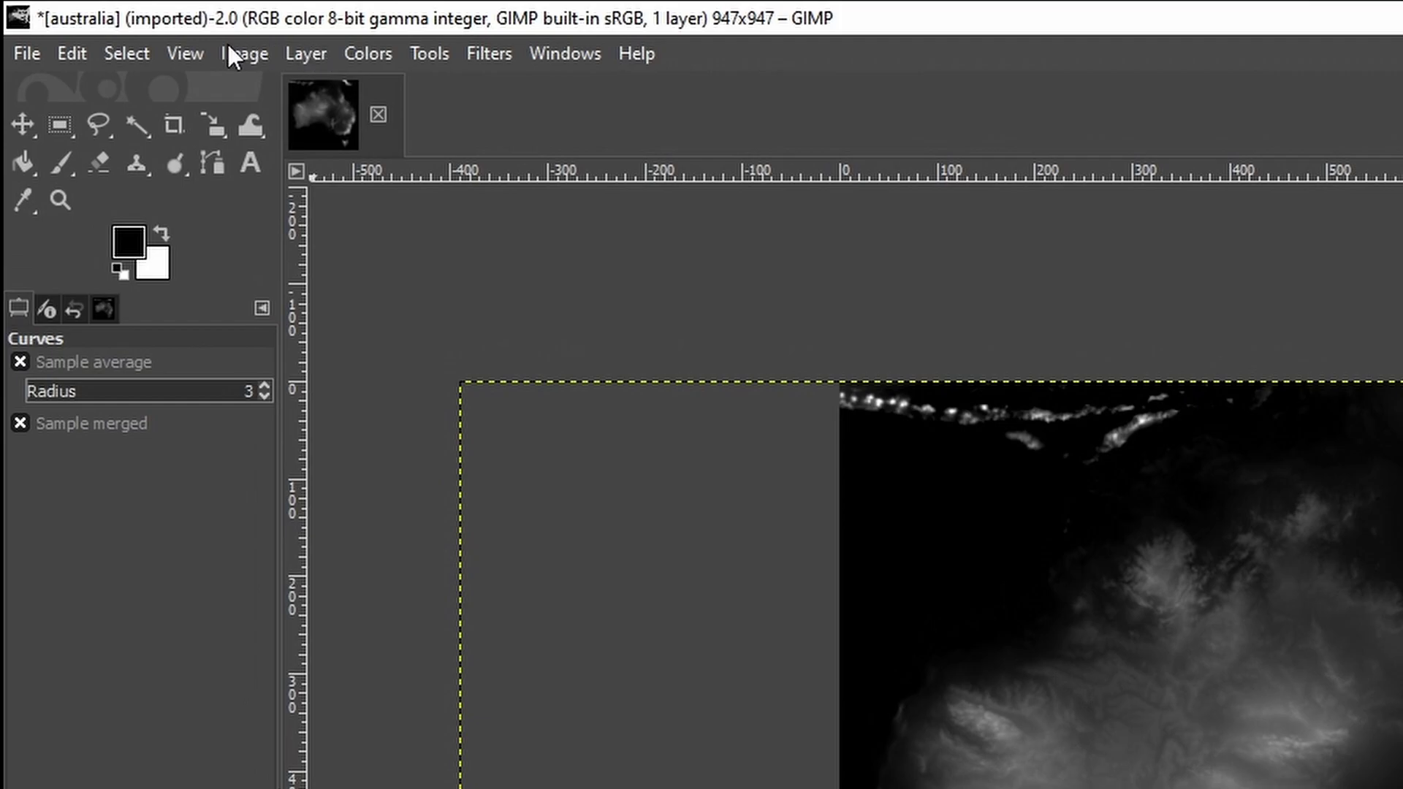
Scale the image to 8192 × 8192 px, accepting the large image size
{"action": "left_click", "coordinate": [238, 57]}
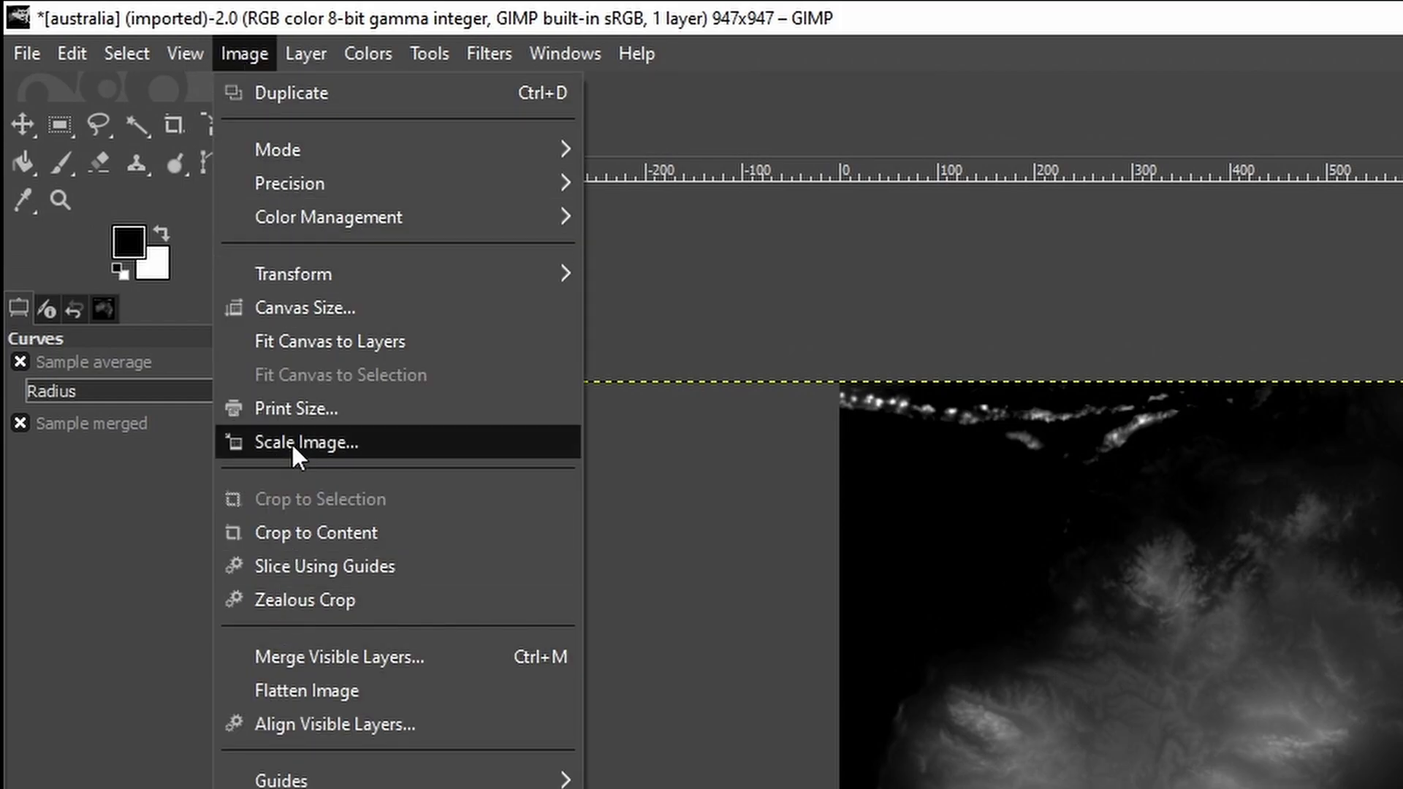
{"action": "left_click", "coordinate": [322, 439]}
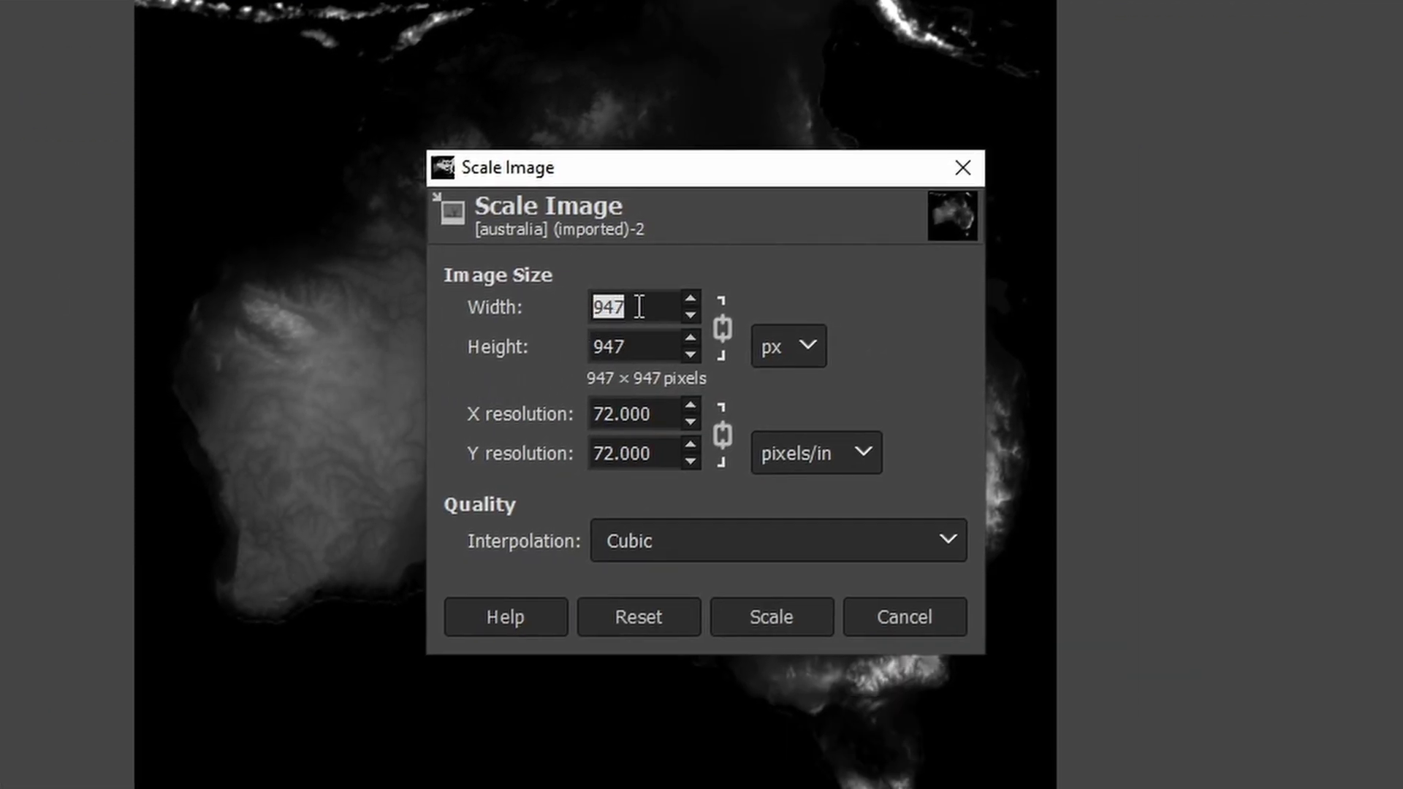
{"action": "type", "text": "8192"}
{"action": "left_click", "coordinate": [648, 346]}
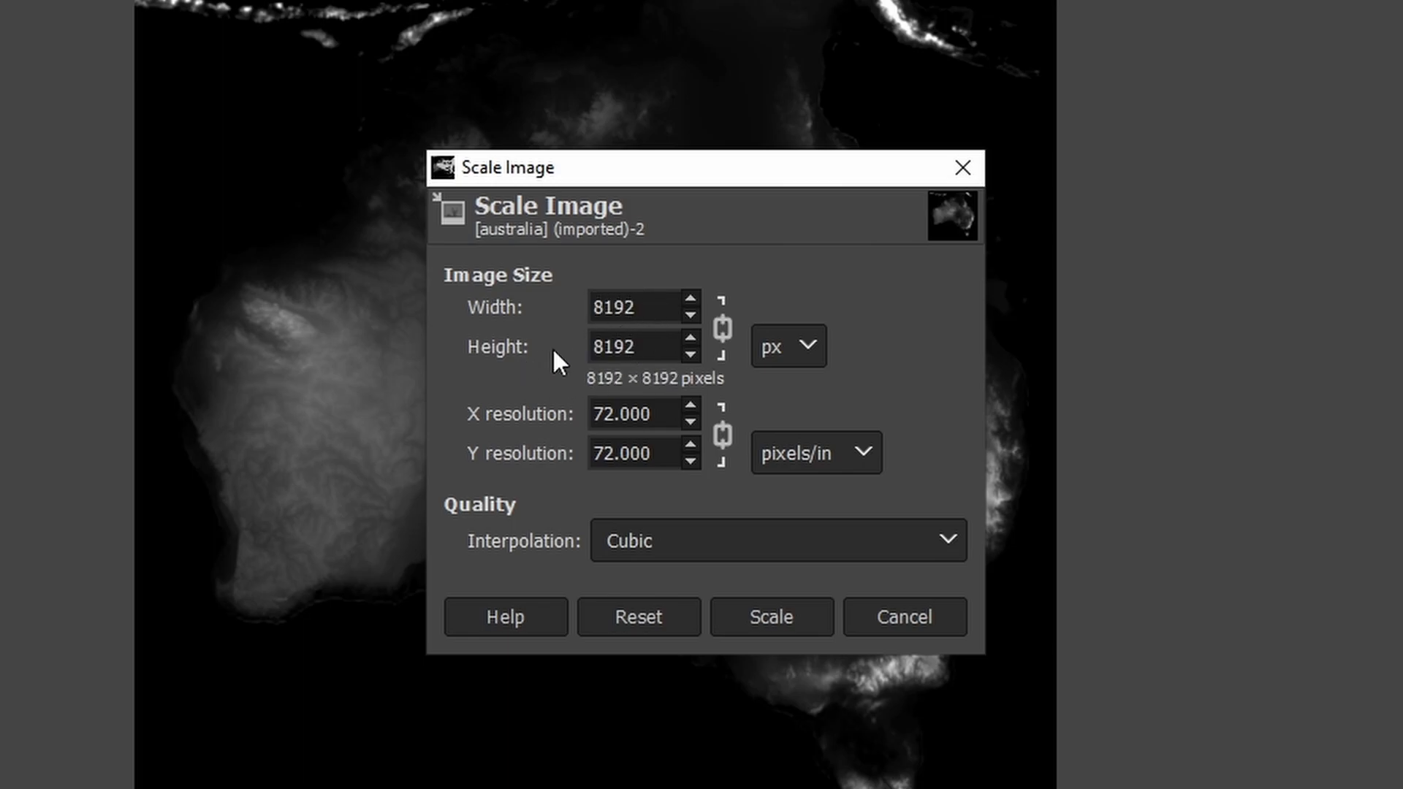
{"action": "left_click", "coordinate": [773, 622]}
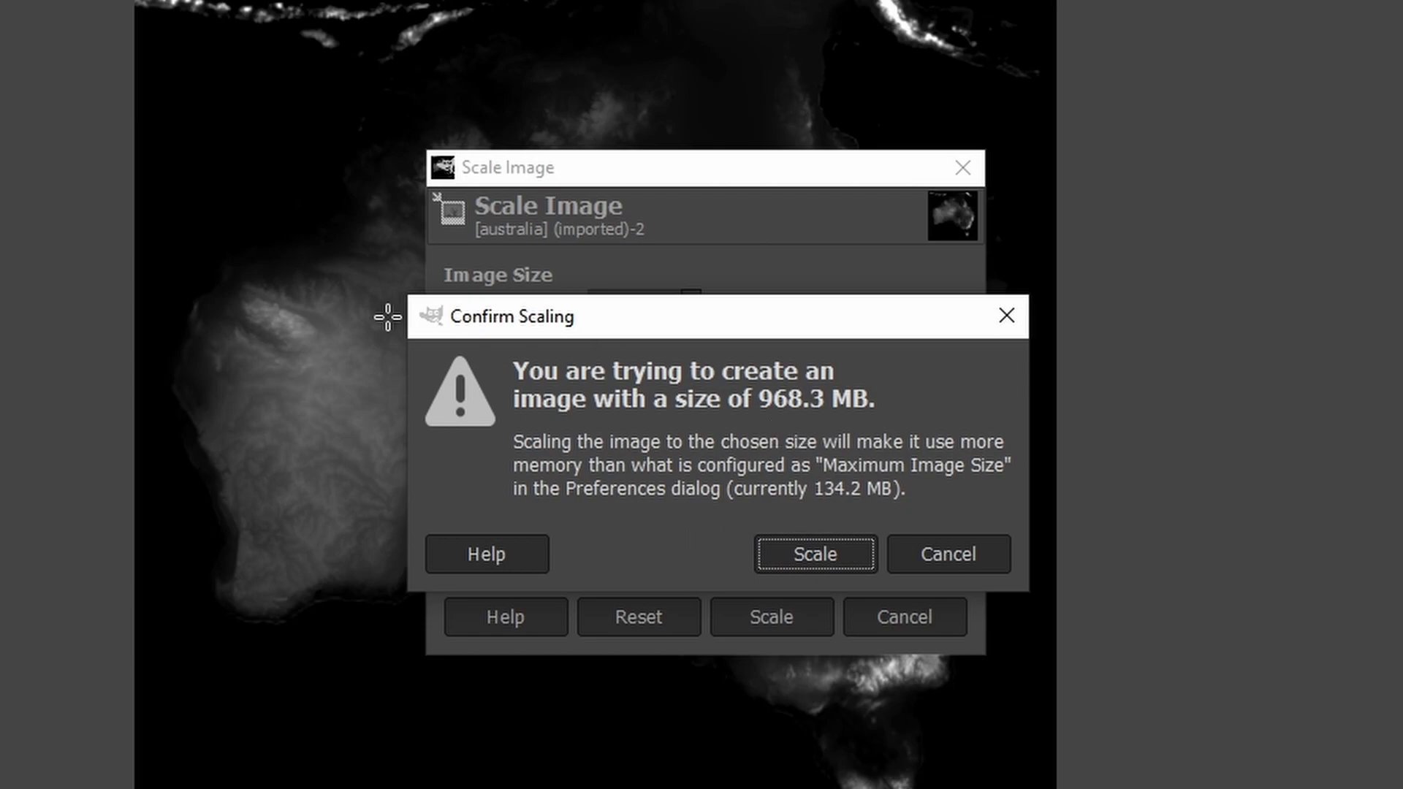
{"action": "left_click", "coordinate": [824, 559]}
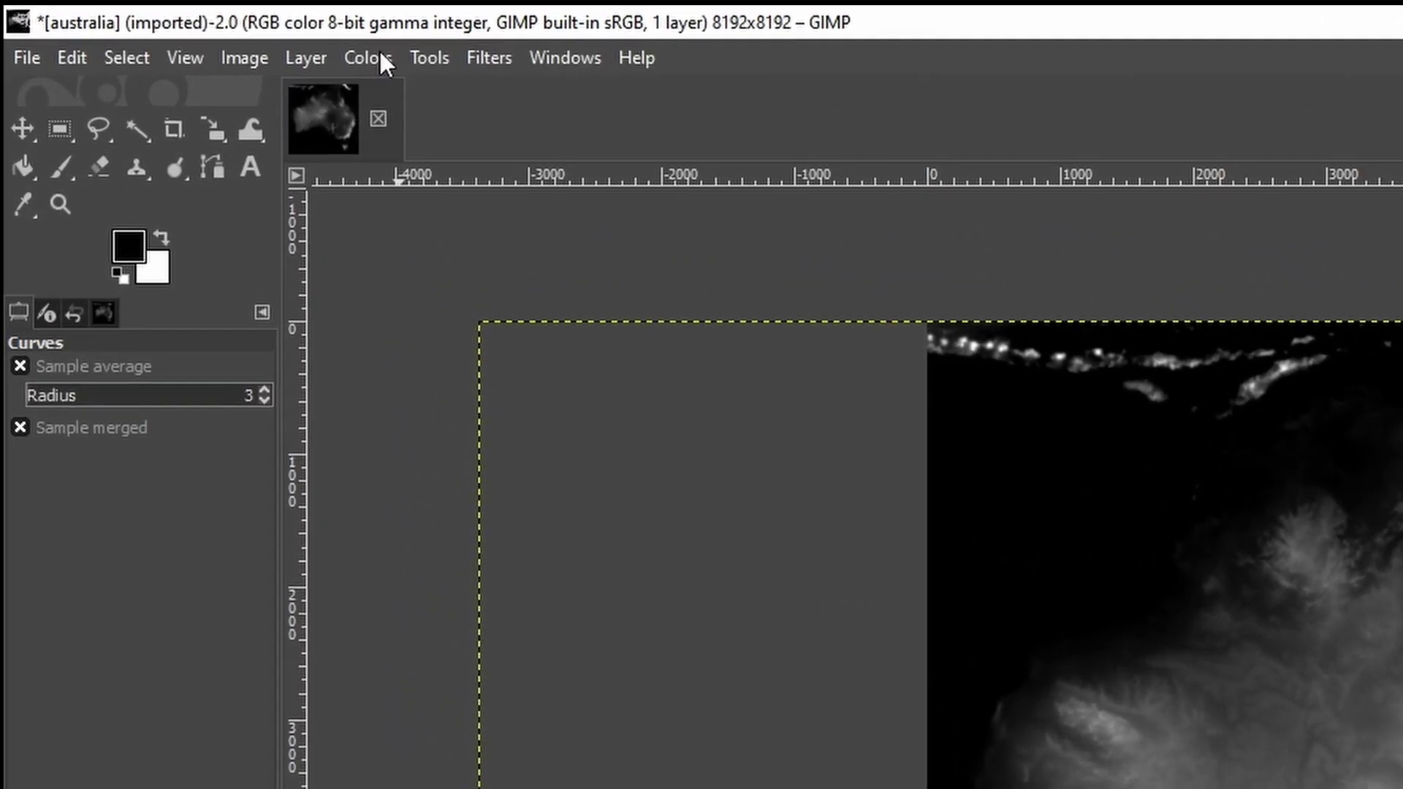
Apply a Curves adjustment that raises the black end to input 2, output 20 and leaves the white end at 255
{"action": "left_click", "coordinate": [325, 49]}
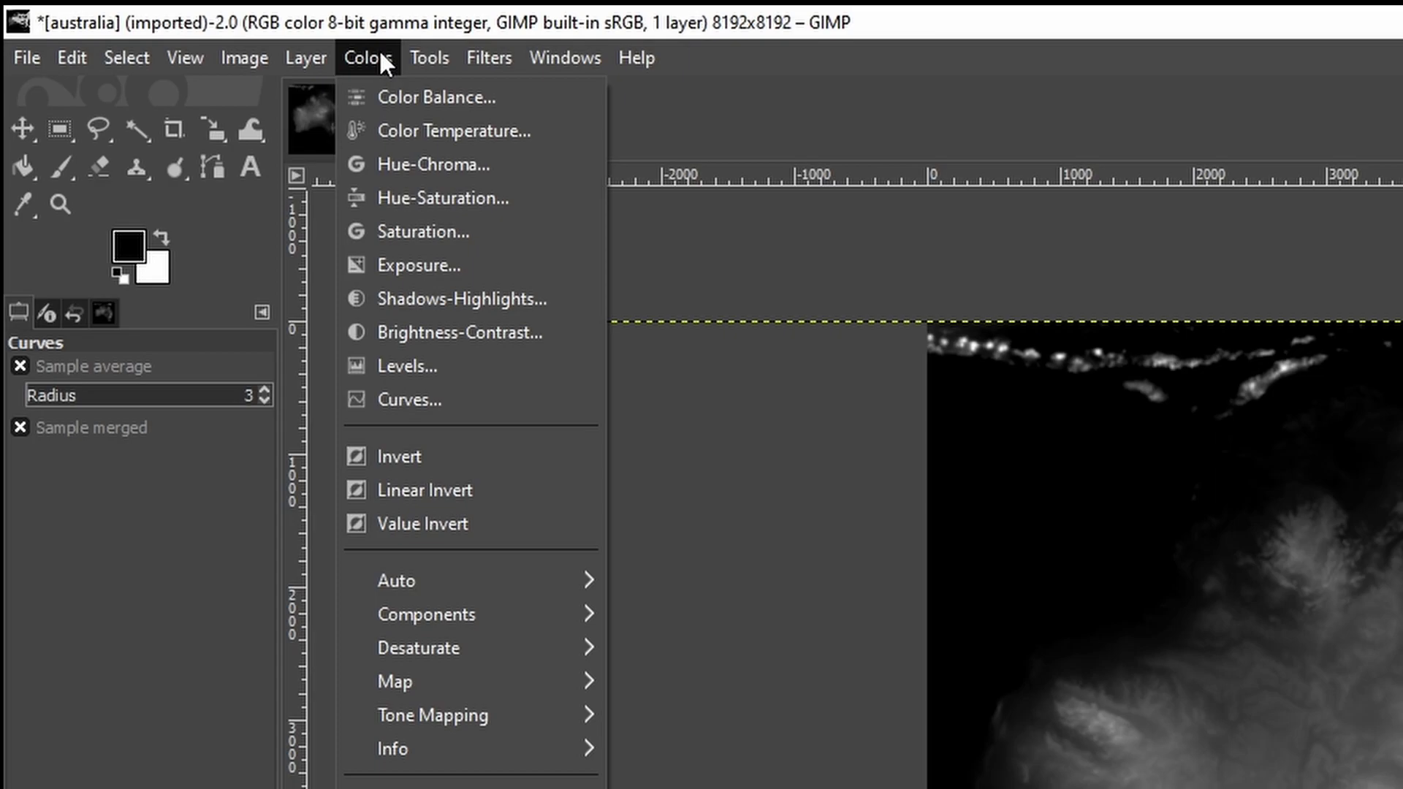
{"action": "left_click", "coordinate": [446, 400]}
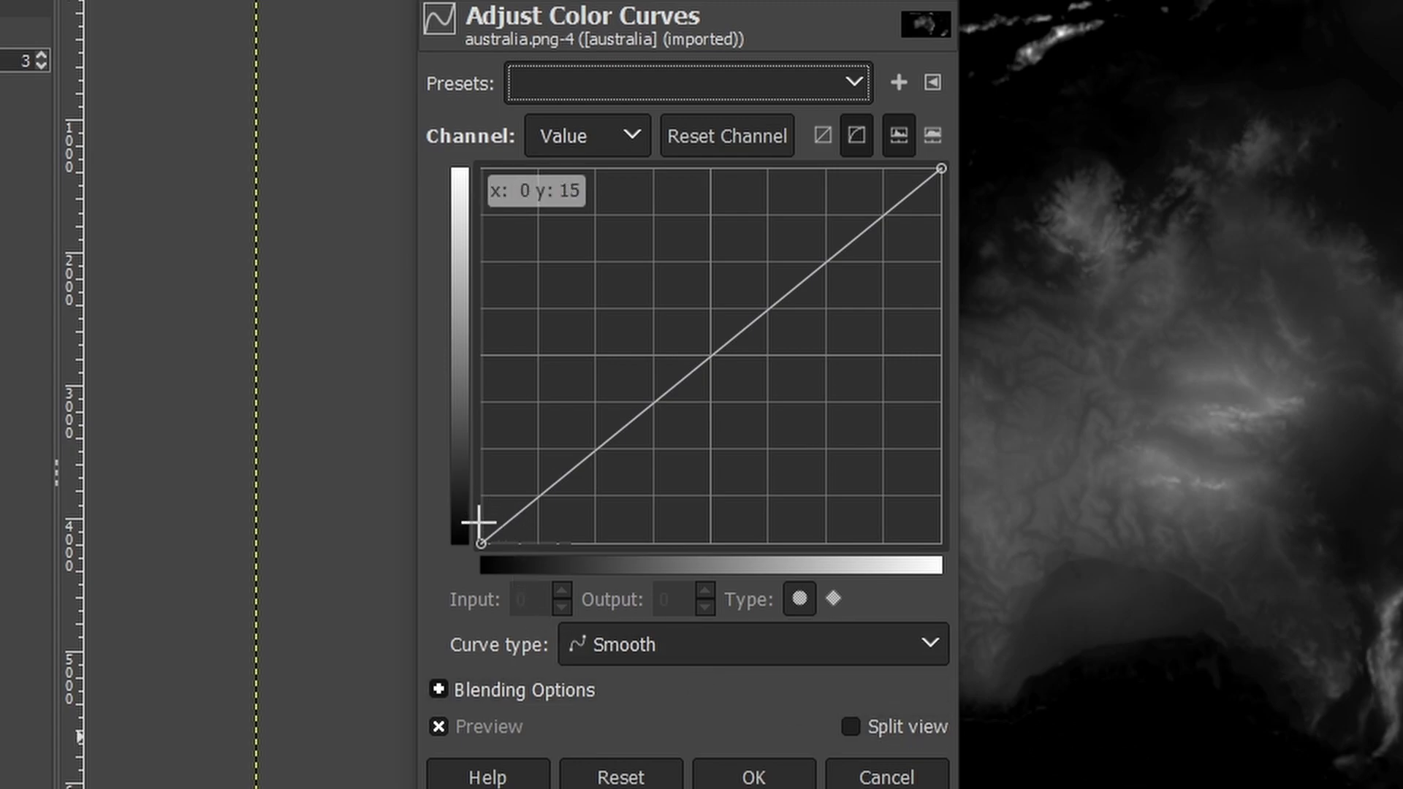
{"action": "left_click_drag", "start_coordinate": [481, 541], "coordinate": [480, 515]}
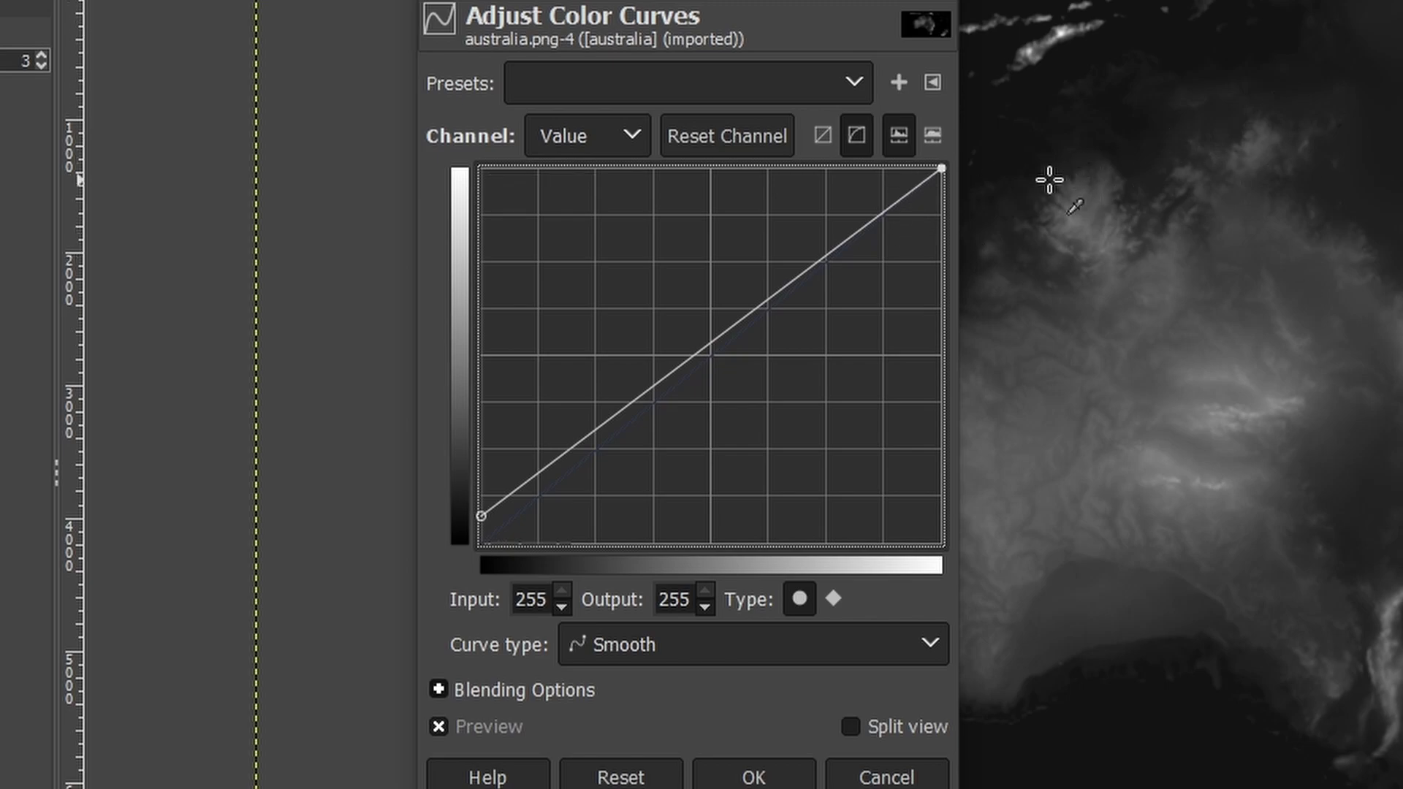
{"action": "left_click_drag", "start_coordinate": [941, 168], "coordinate": [952, 263]}
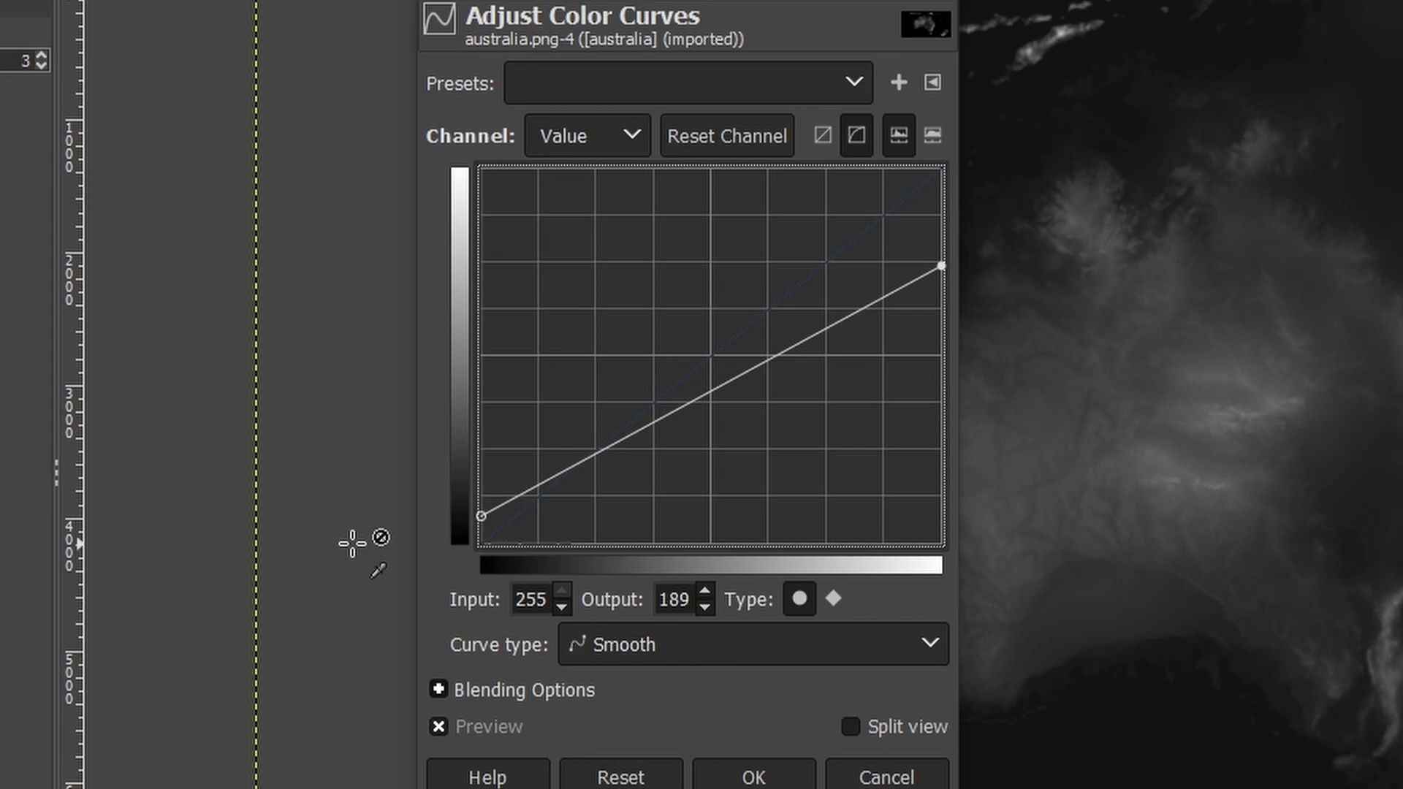
{"action": "left_click", "coordinate": [482, 515]}
{"action": "mouse_move", "coordinate": [482, 515]}
{"action": "left_mouse_down"}
{"action": "mouse_move", "coordinate": [475, 499]}
{"action": "mouse_move", "coordinate": [484, 515]}
{"action": "left_mouse_up"}
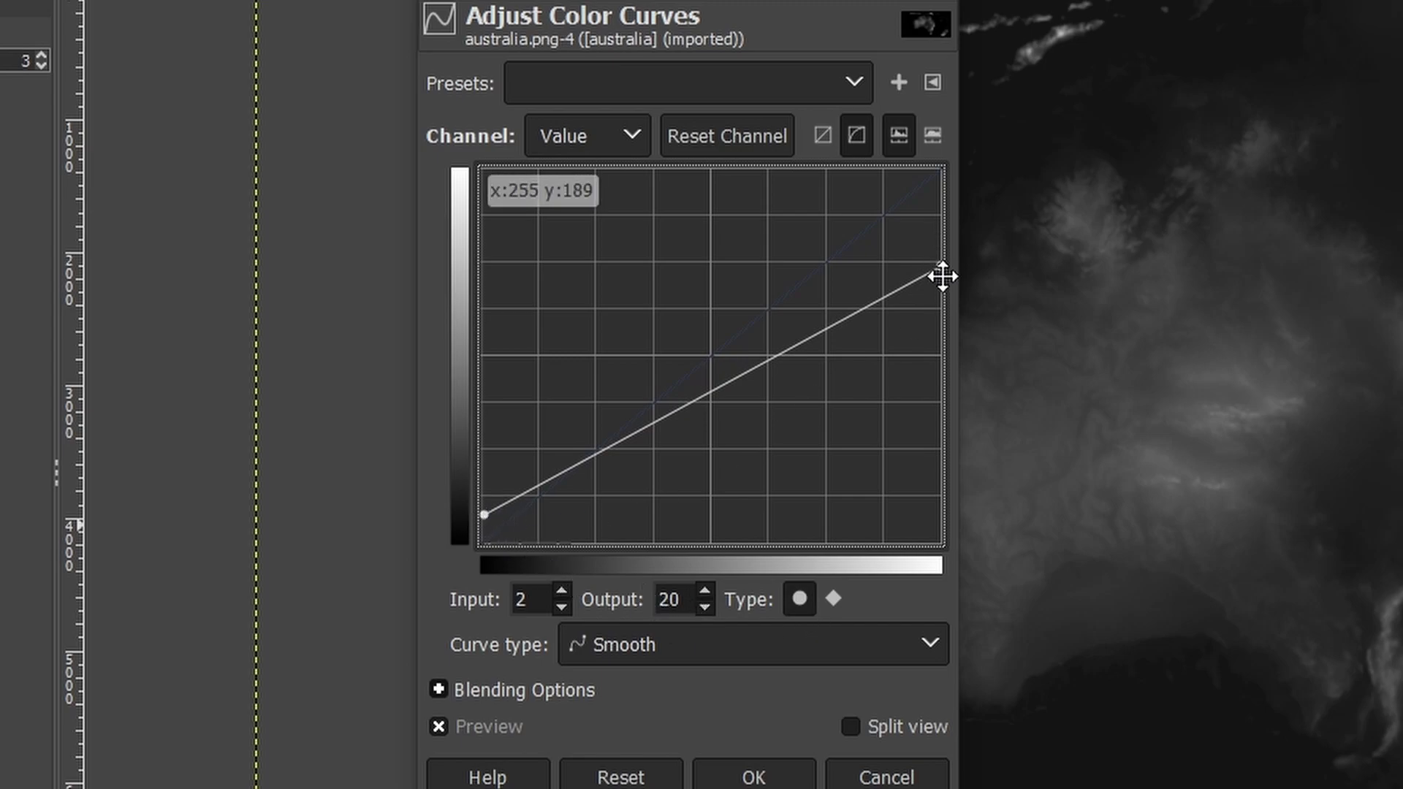
{"action": "left_click_drag", "start_coordinate": [940, 268], "coordinate": [945, 151]}
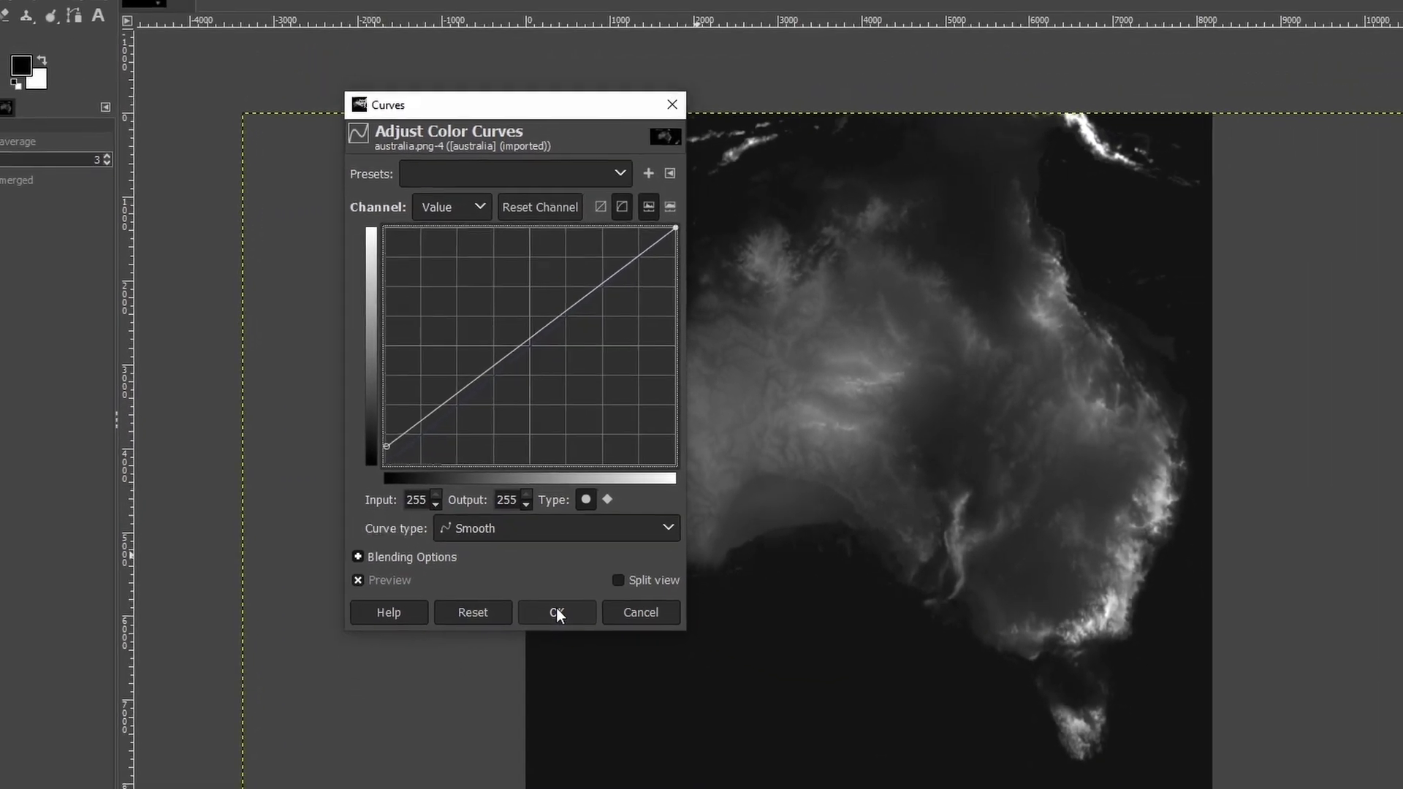
{"action": "left_click", "coordinate": [754, 778]}
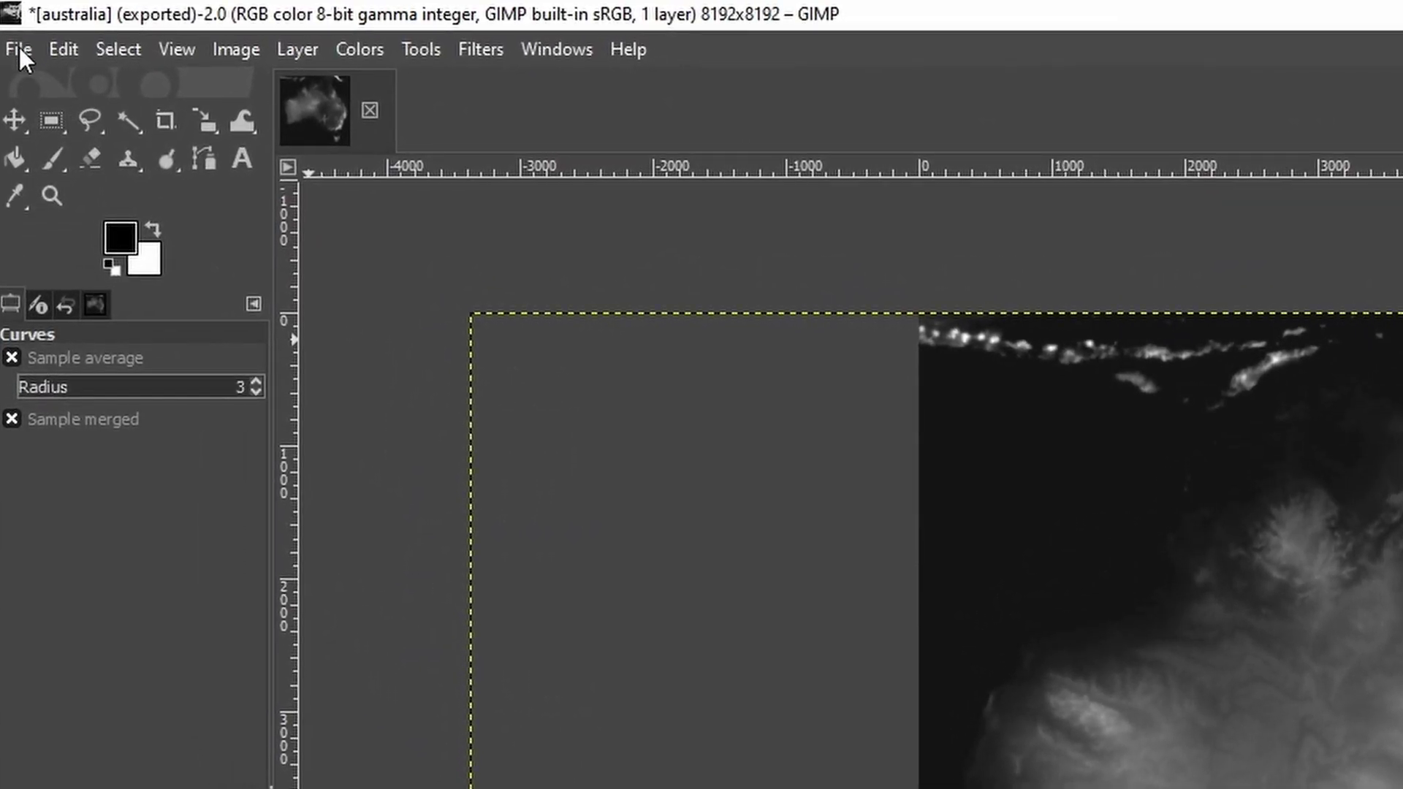
Start exporting the image as australia.png and choose the Map png folder inside Desktop's kinggen folder as the destination
{"action": "left_click", "coordinate": [19, 47]}
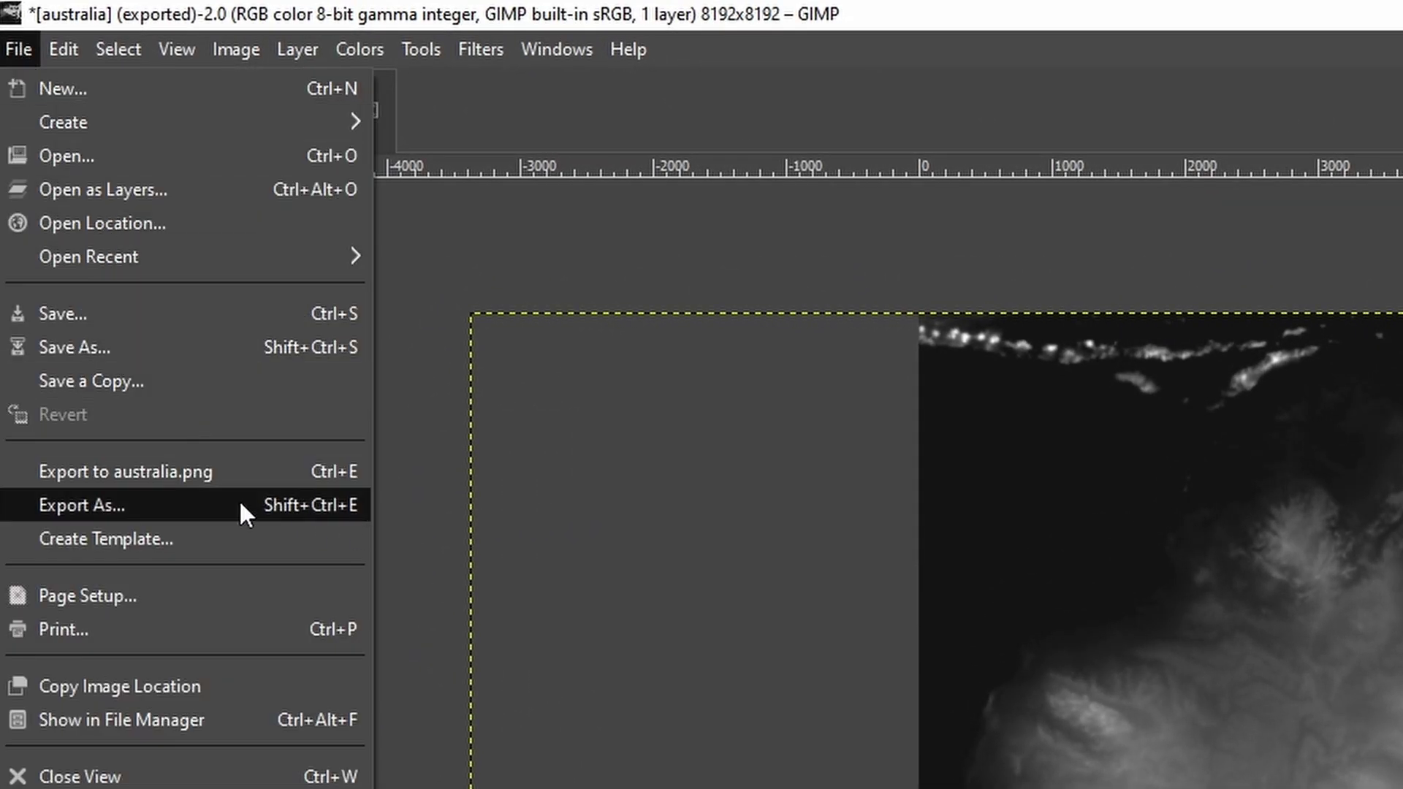
{"action": "left_click", "coordinate": [137, 506]}
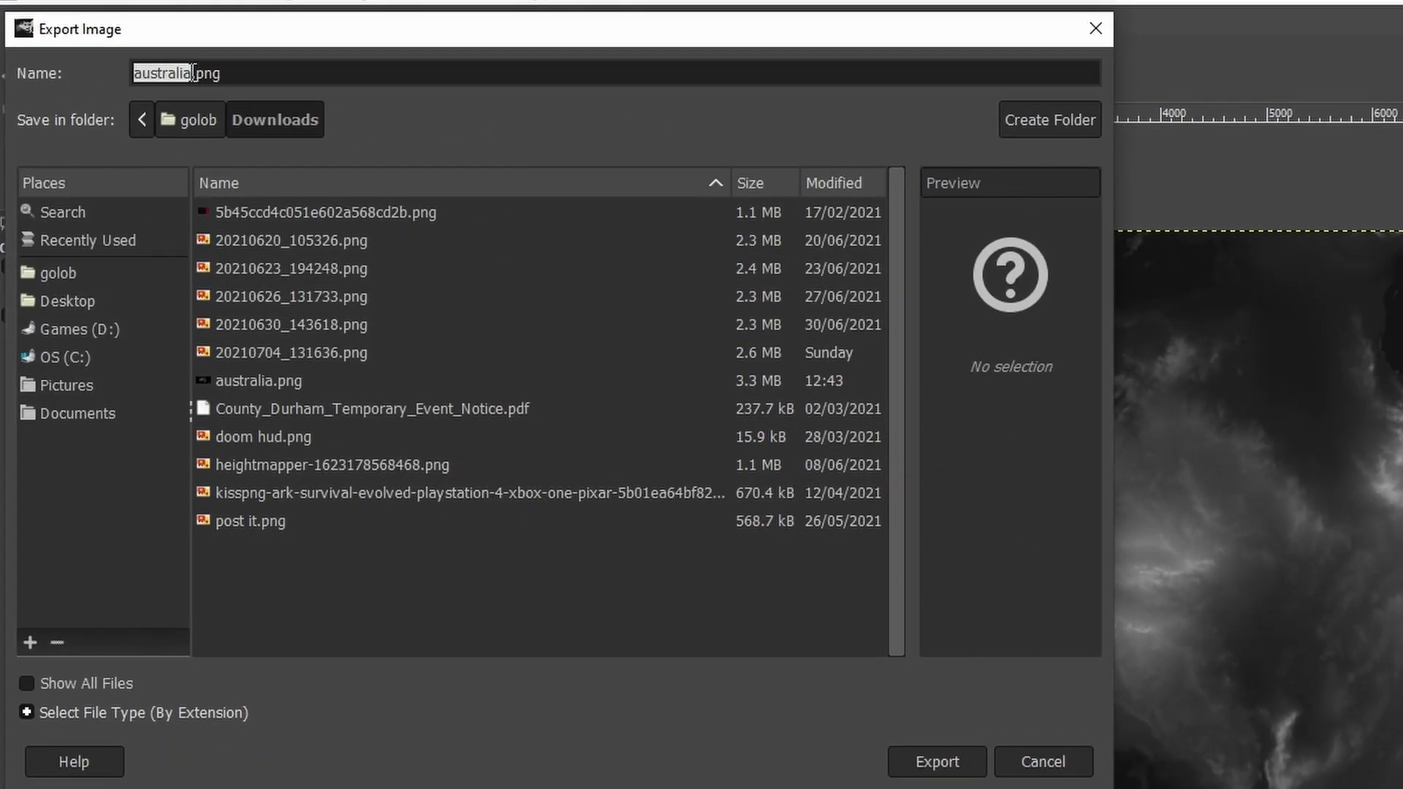
{"action": "left_click", "coordinate": [190, 71]}
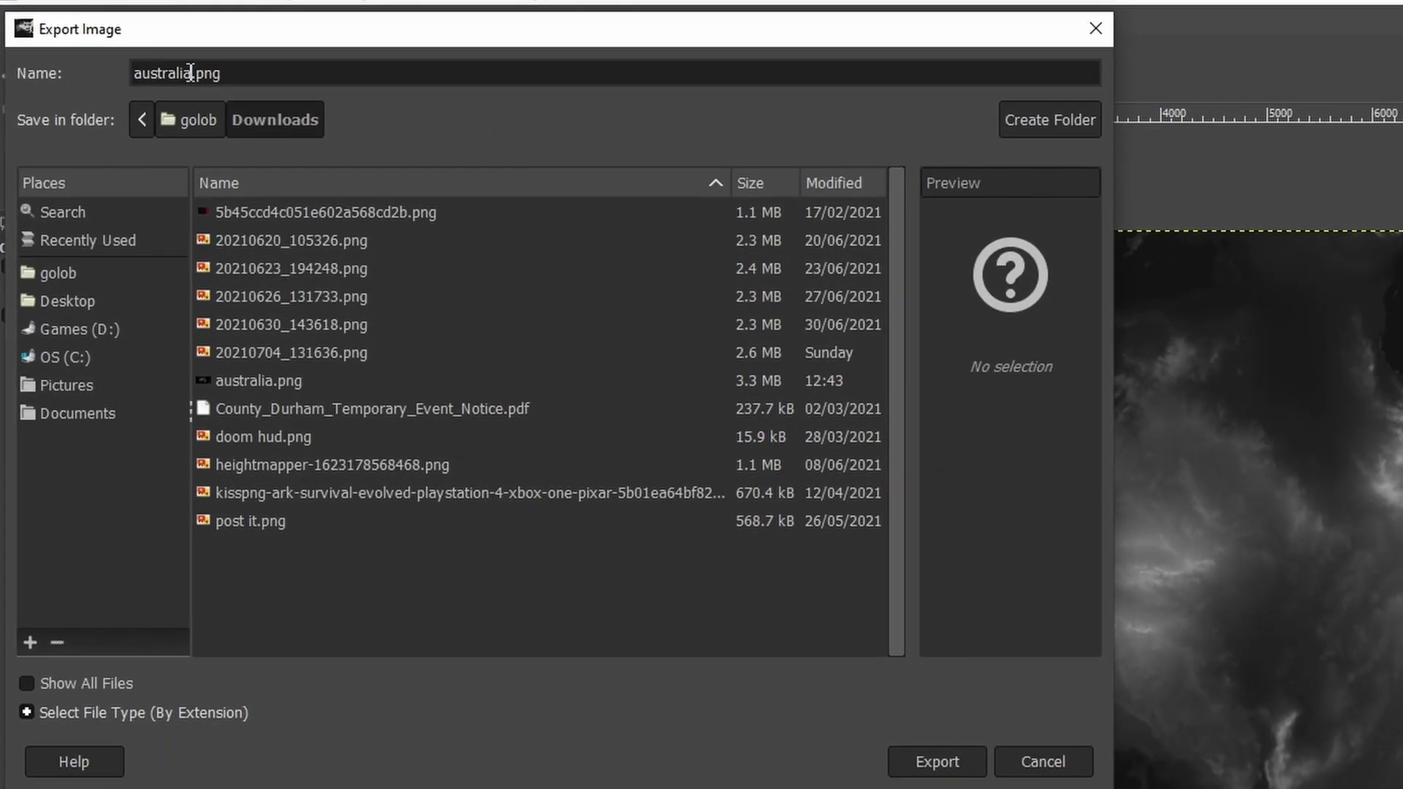
{"action": "left_click", "coordinate": [79, 301]}
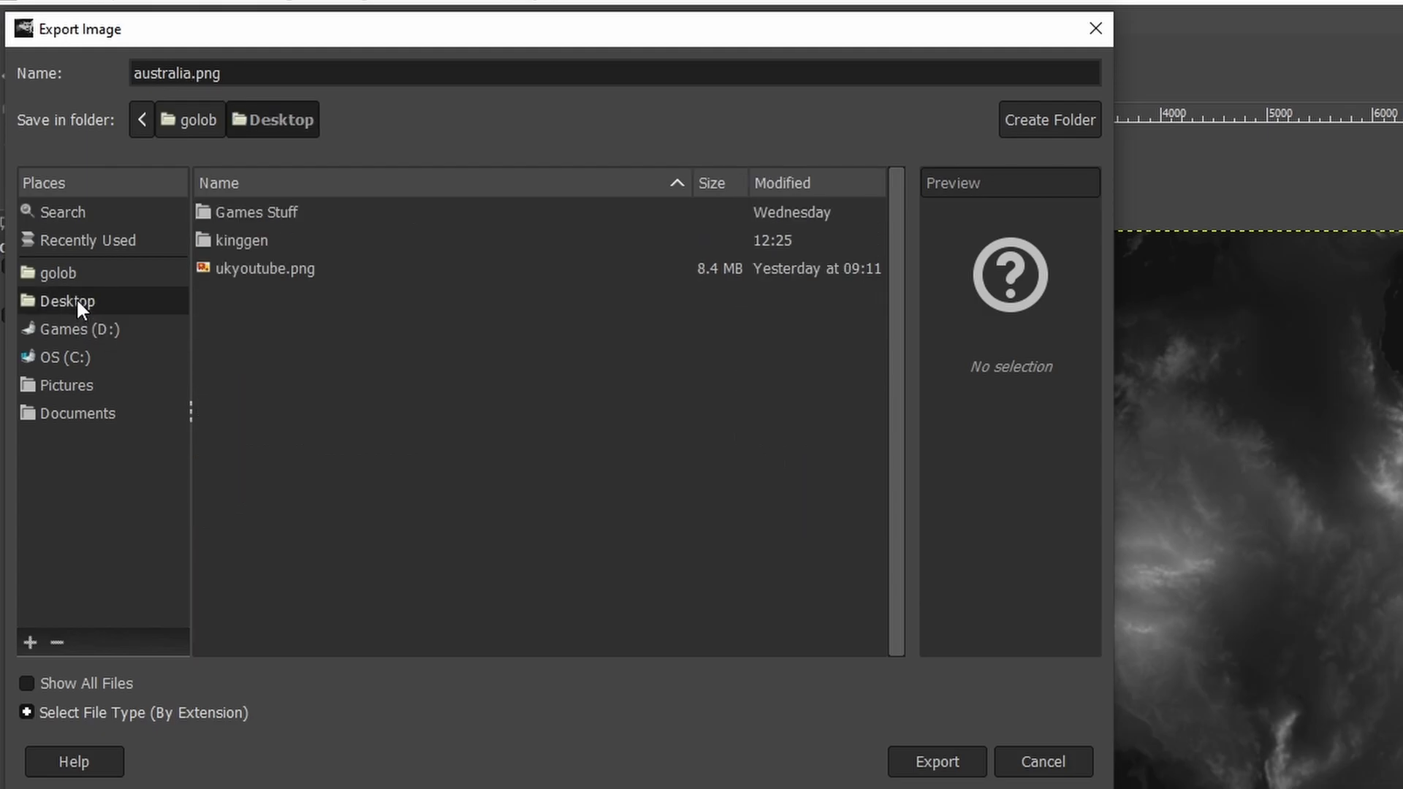
{"action": "double_click", "coordinate": [253, 237]}
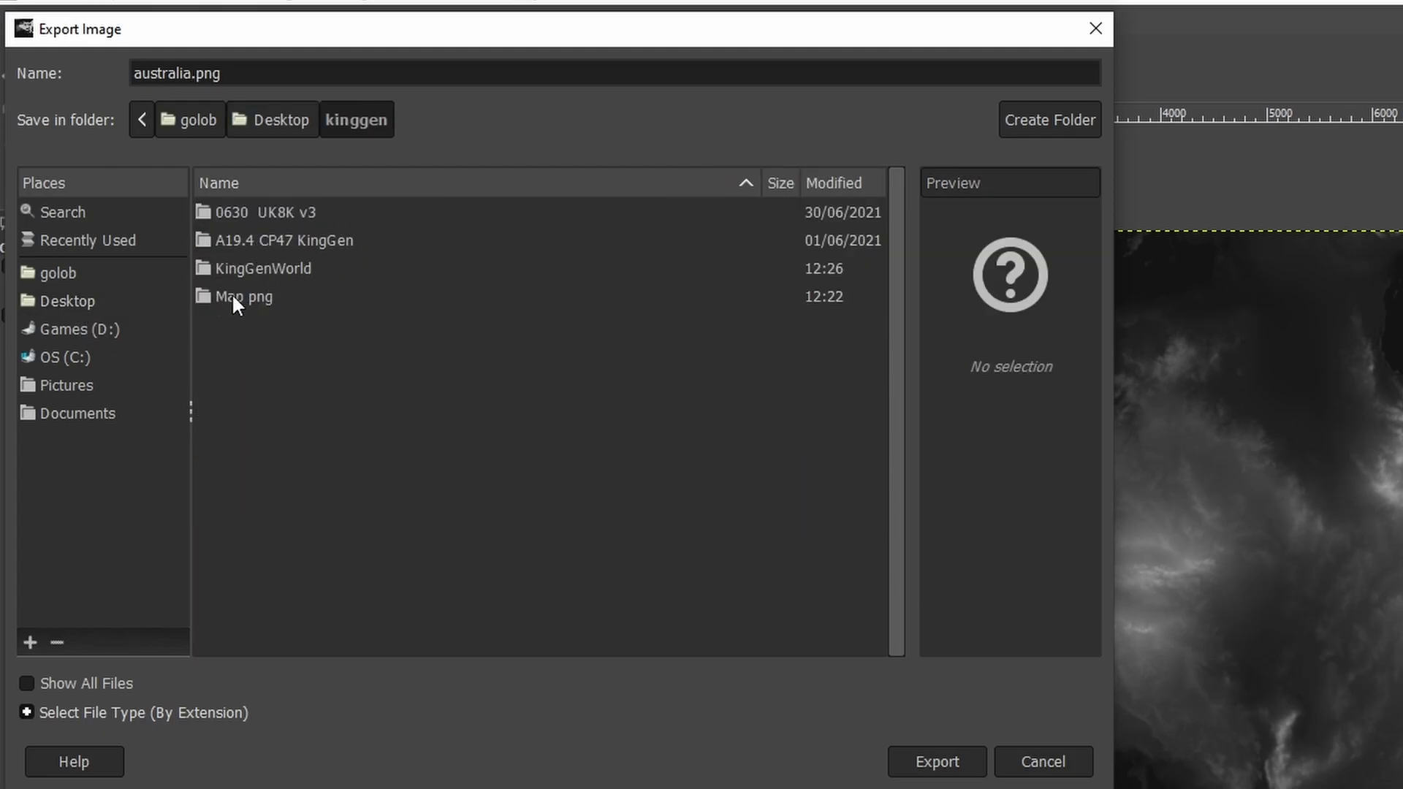
{"action": "double_click", "coordinate": [266, 296]}
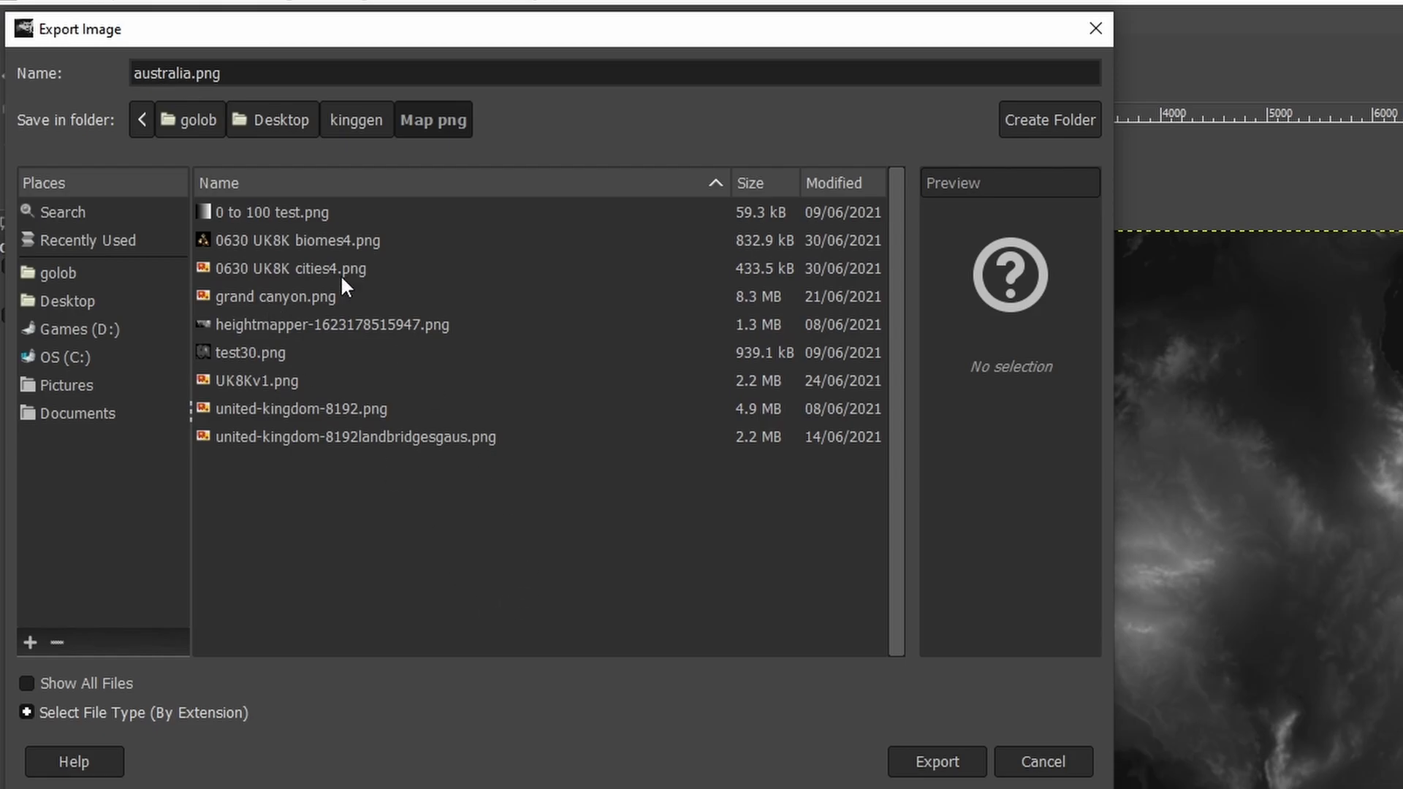
Export the PNG with the 8bpc GRAY pixel format
{"action": "left_click", "coordinate": [933, 761]}
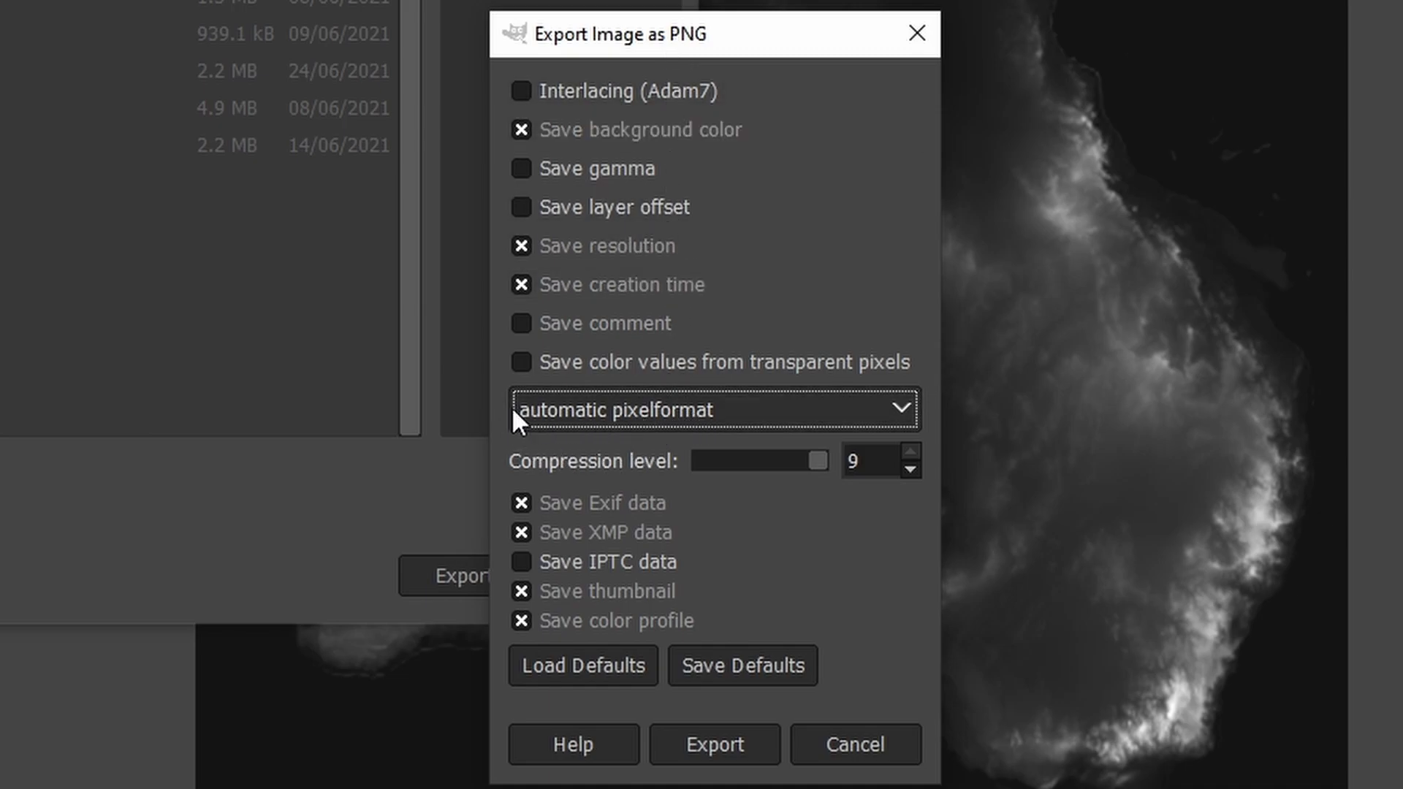
{"action": "left_click", "coordinate": [897, 407]}
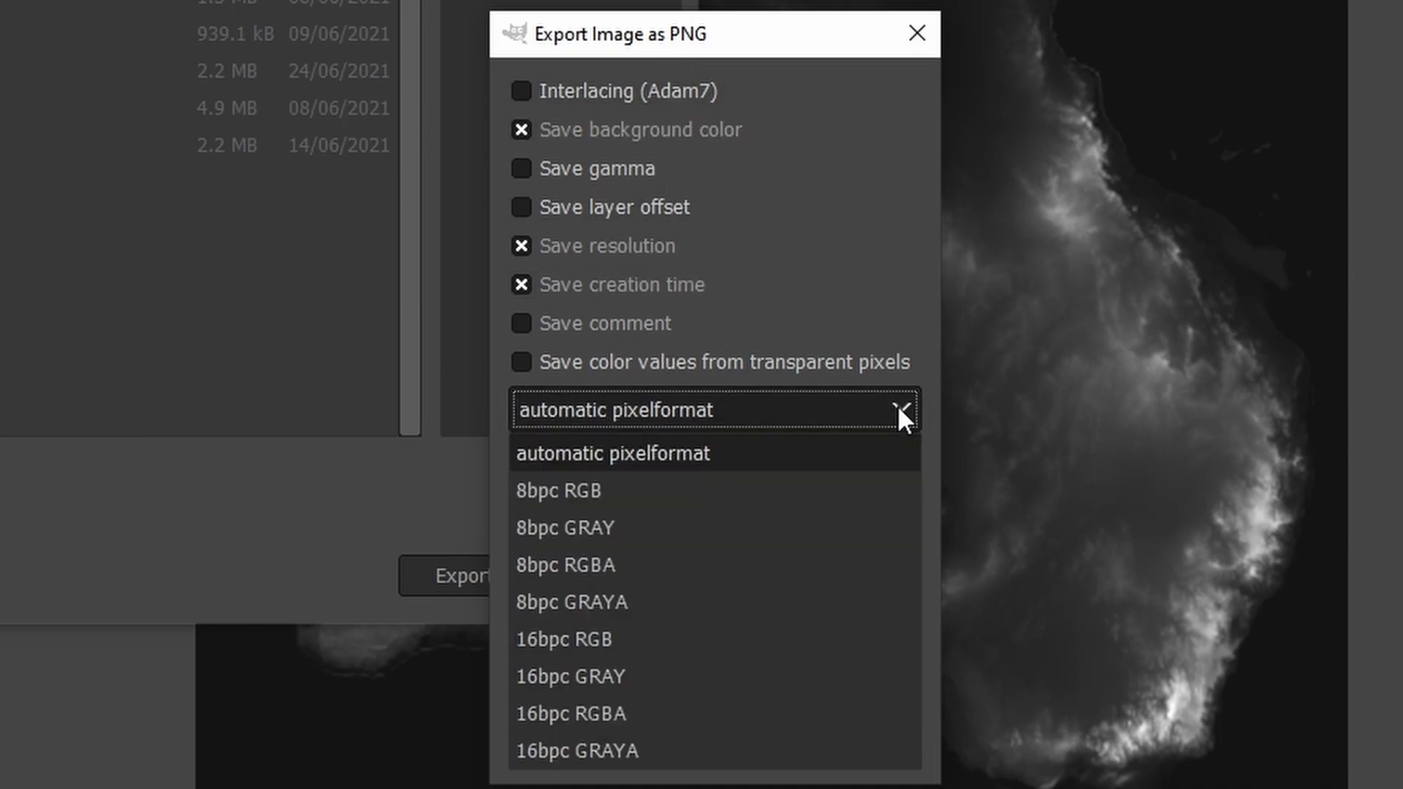
{"action": "left_click", "coordinate": [615, 524]}
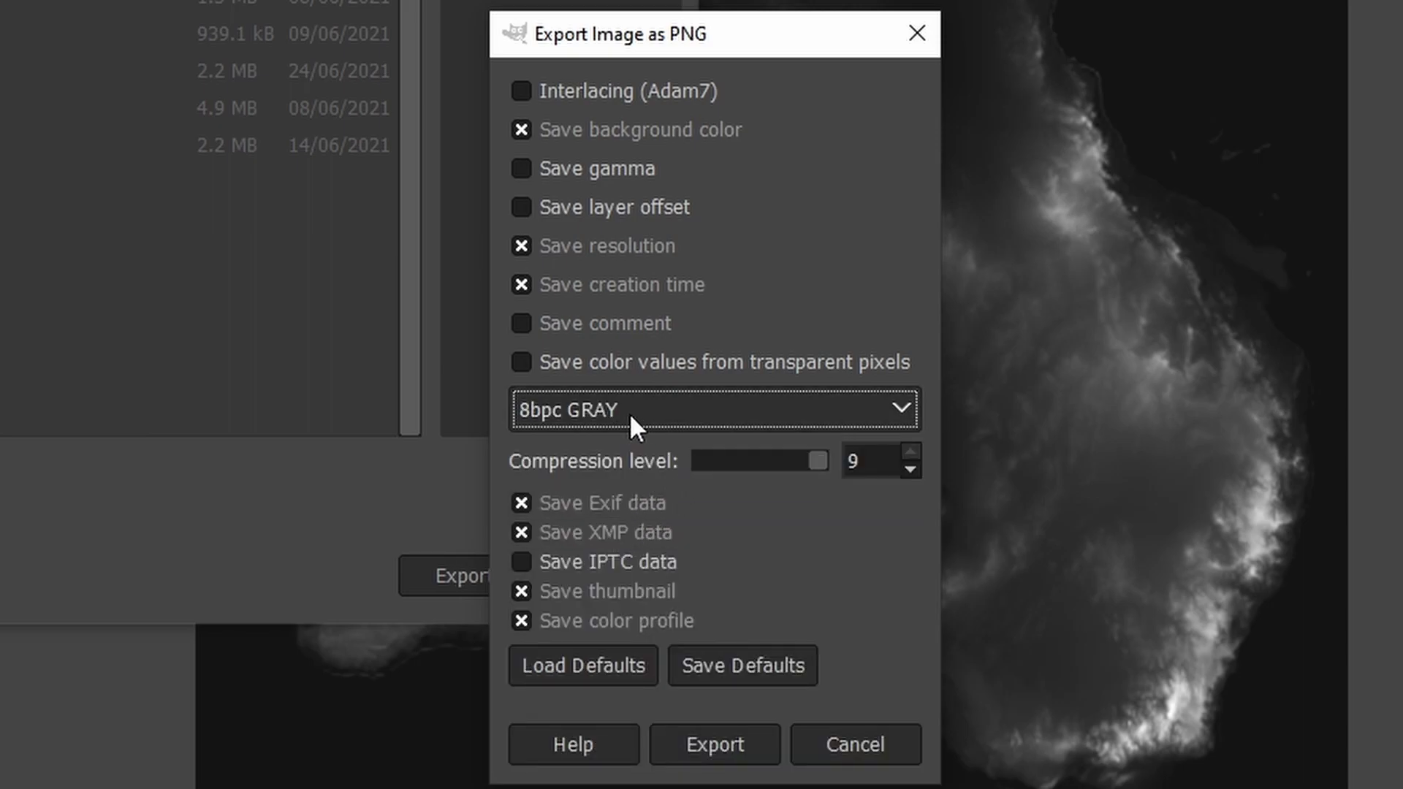
{"action": "left_click", "coordinate": [719, 738]}
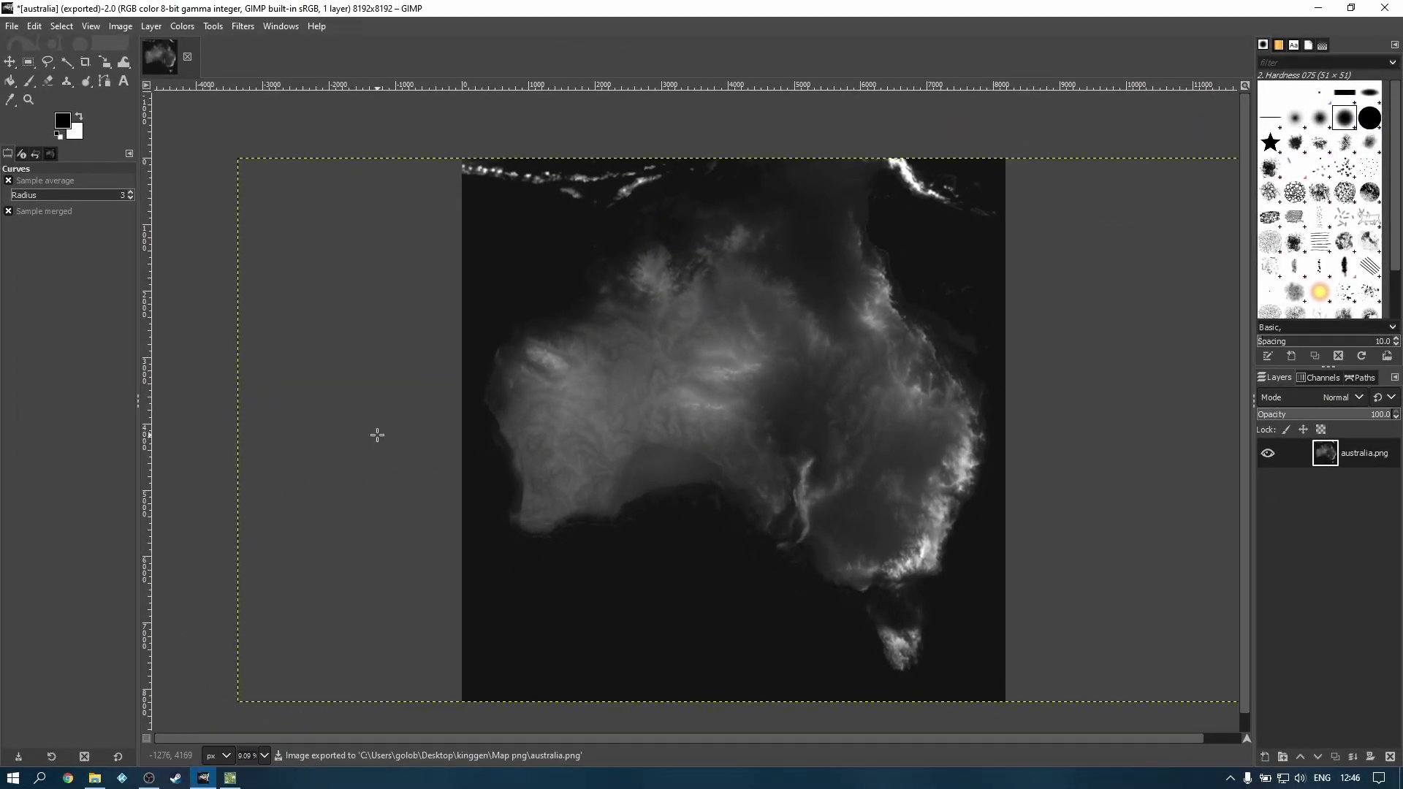
Switch to KingGen, import australia.png from the Map png folder as the custom heightmap, and generate the world
{"action": "left_click", "coordinate": [230, 778]}
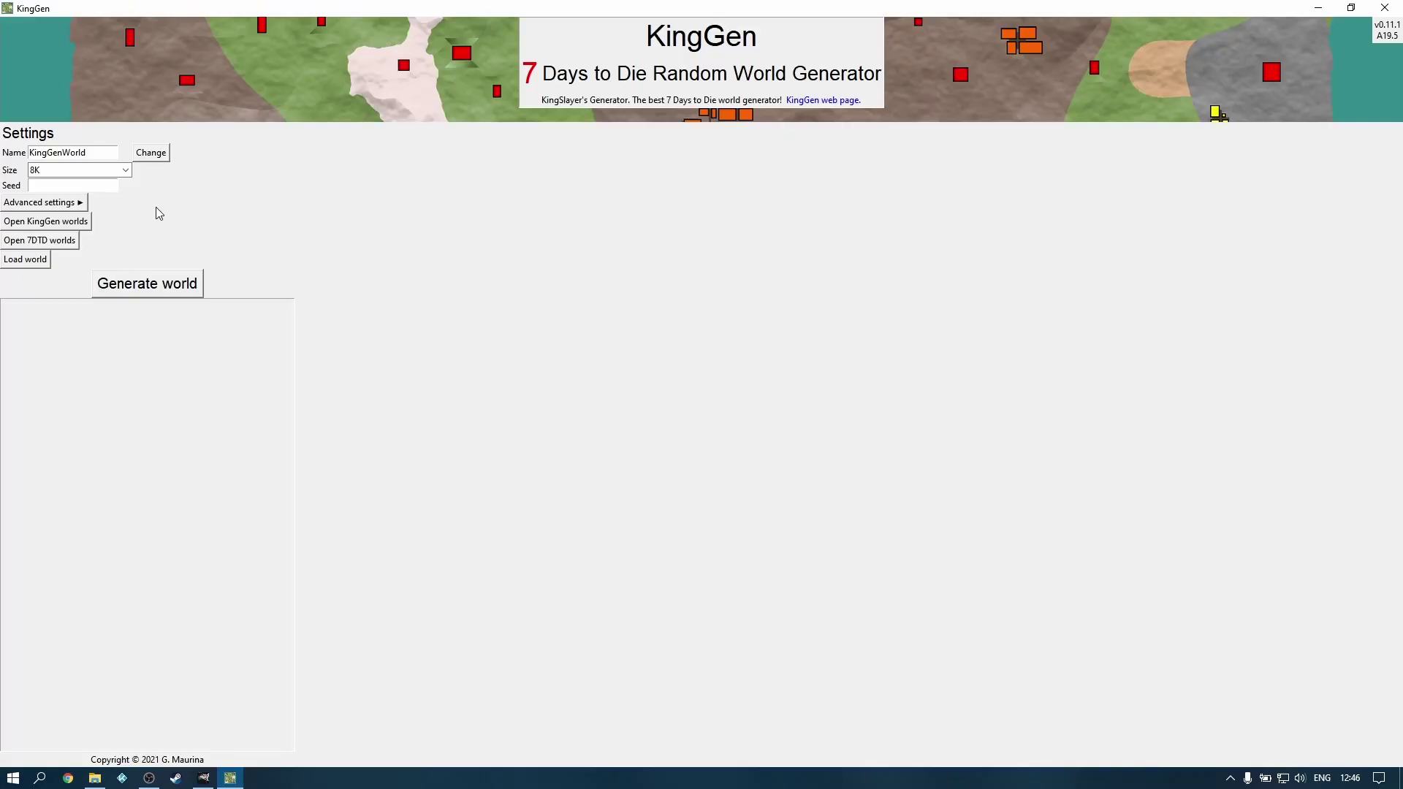
{"action": "left_click", "coordinate": [42, 205]}
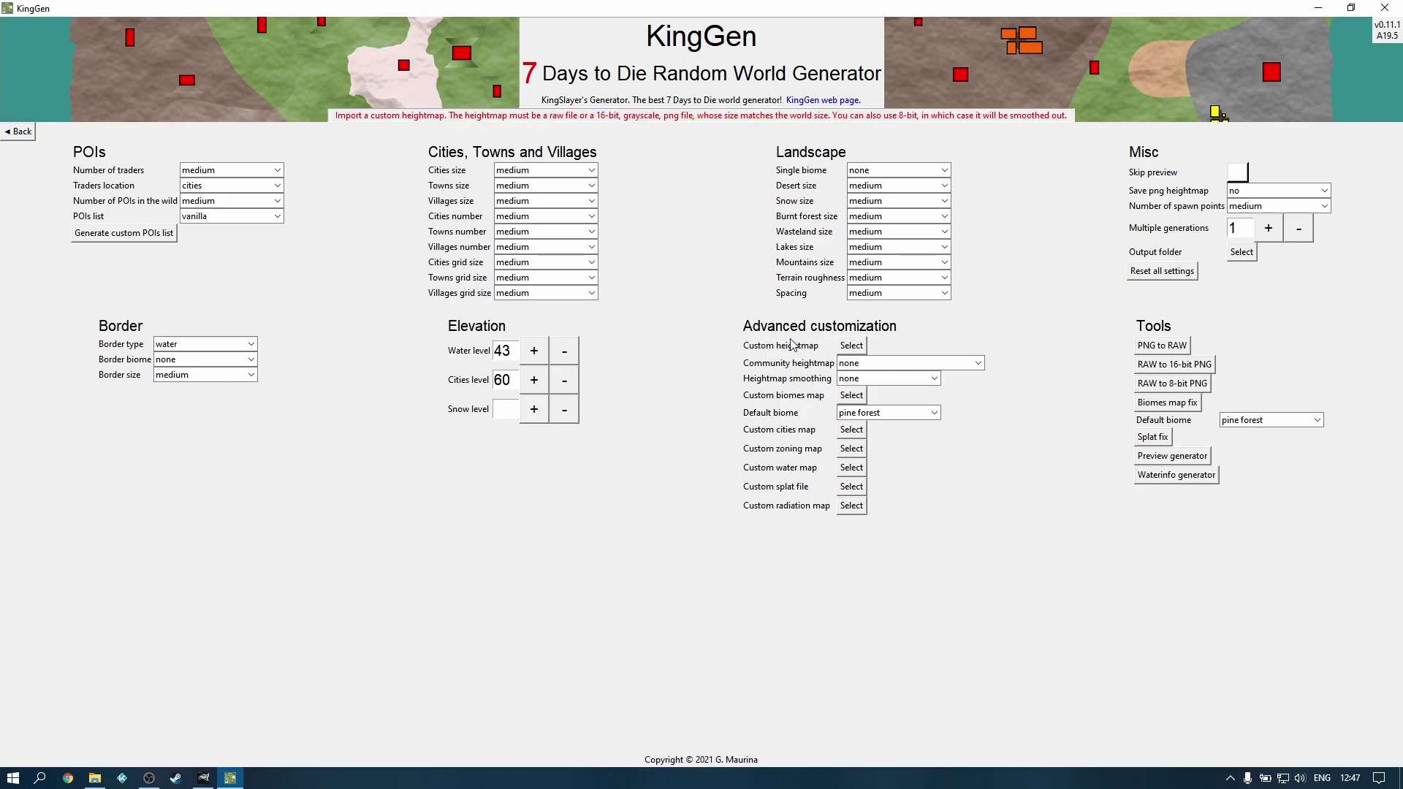
{"action": "left_click", "coordinate": [851, 346]}
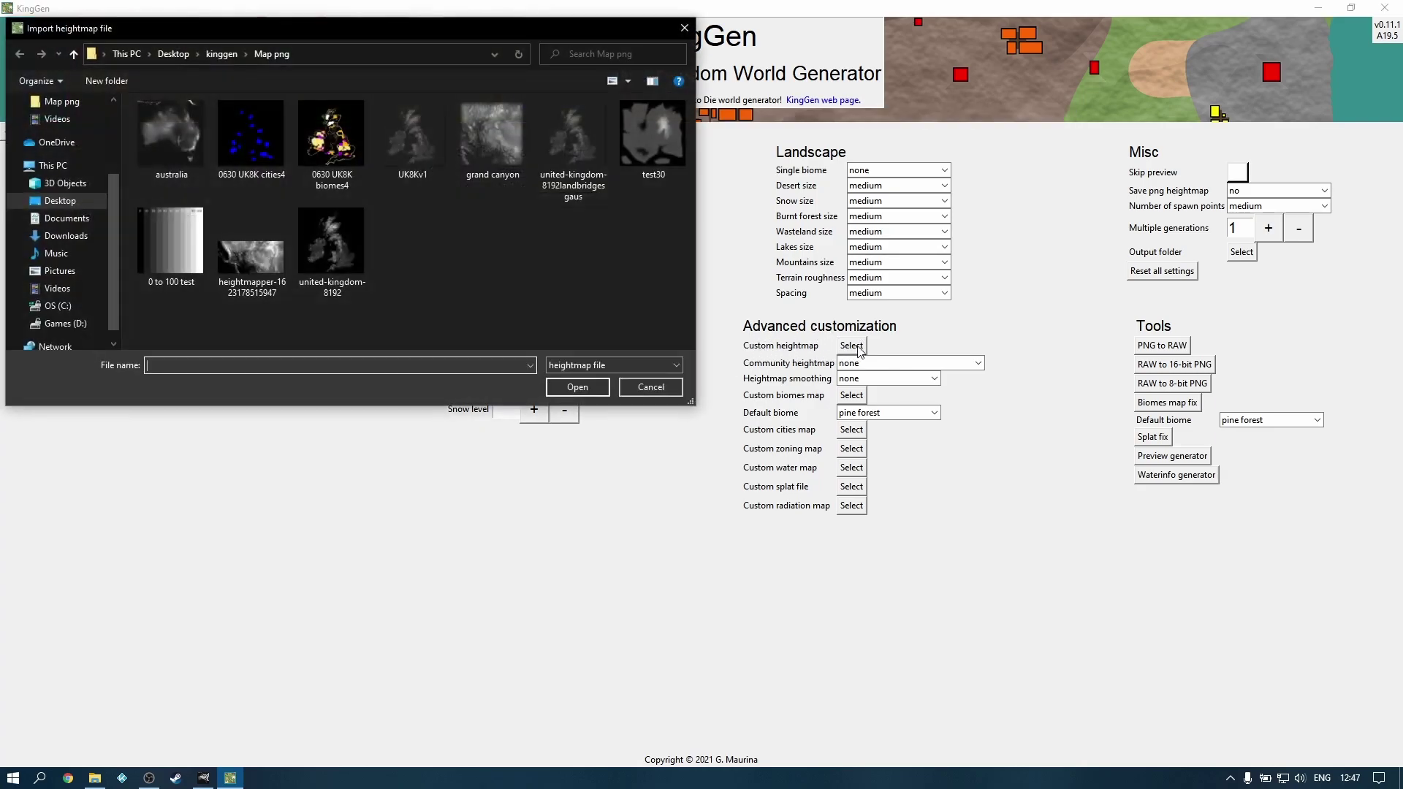
{"action": "left_click", "coordinate": [173, 132]}
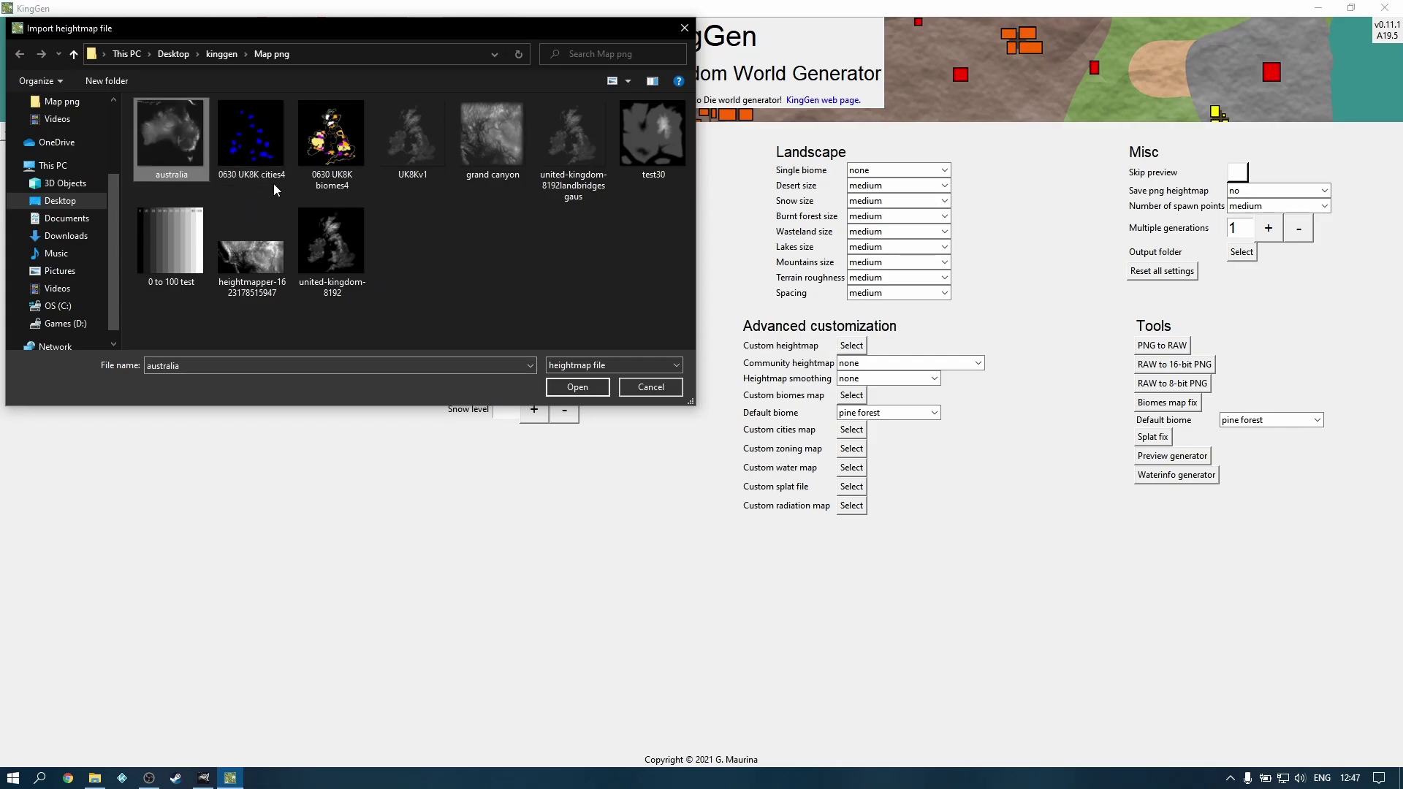
{"action": "left_click", "coordinate": [571, 387]}
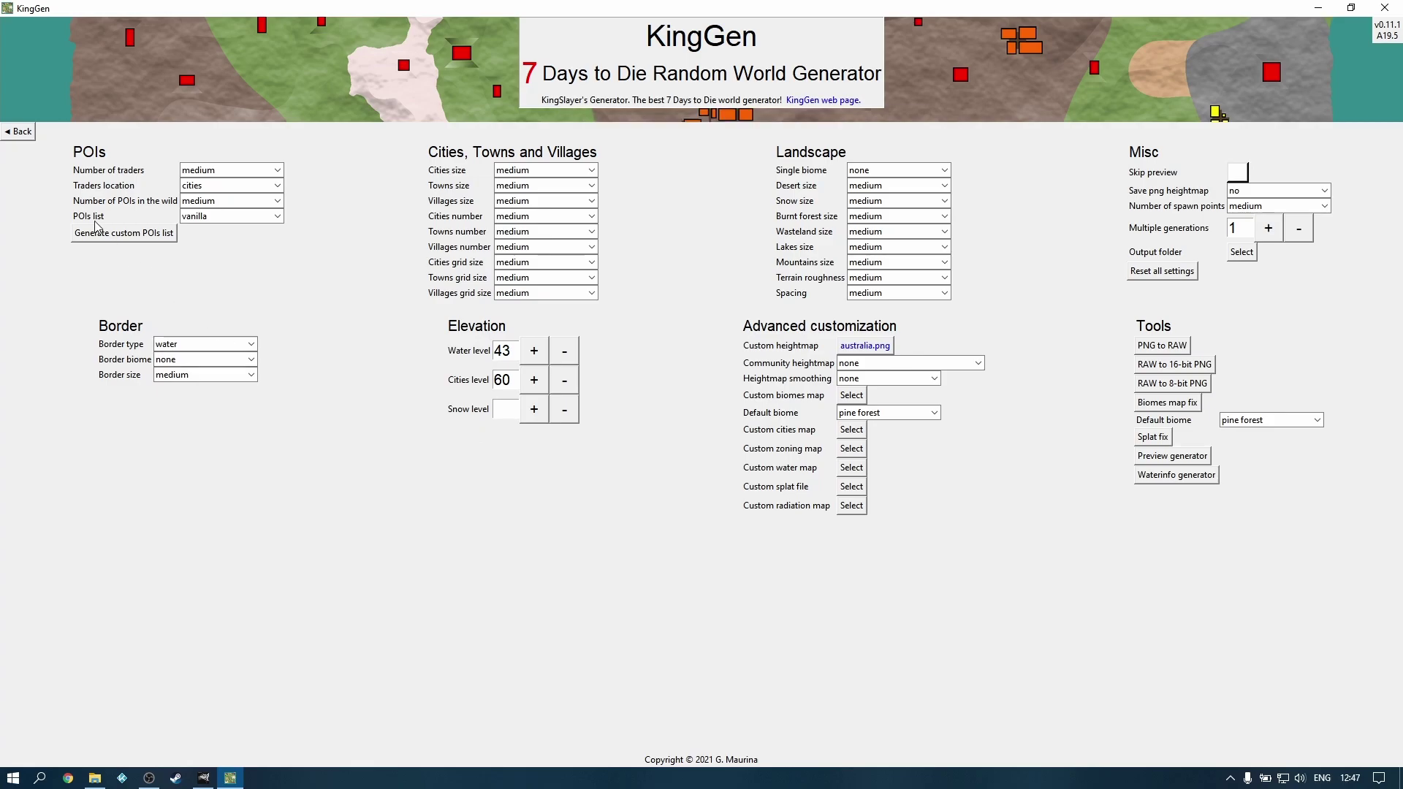
{"action": "left_click", "coordinate": [22, 132]}
{"action": "left_click", "coordinate": [160, 295]}
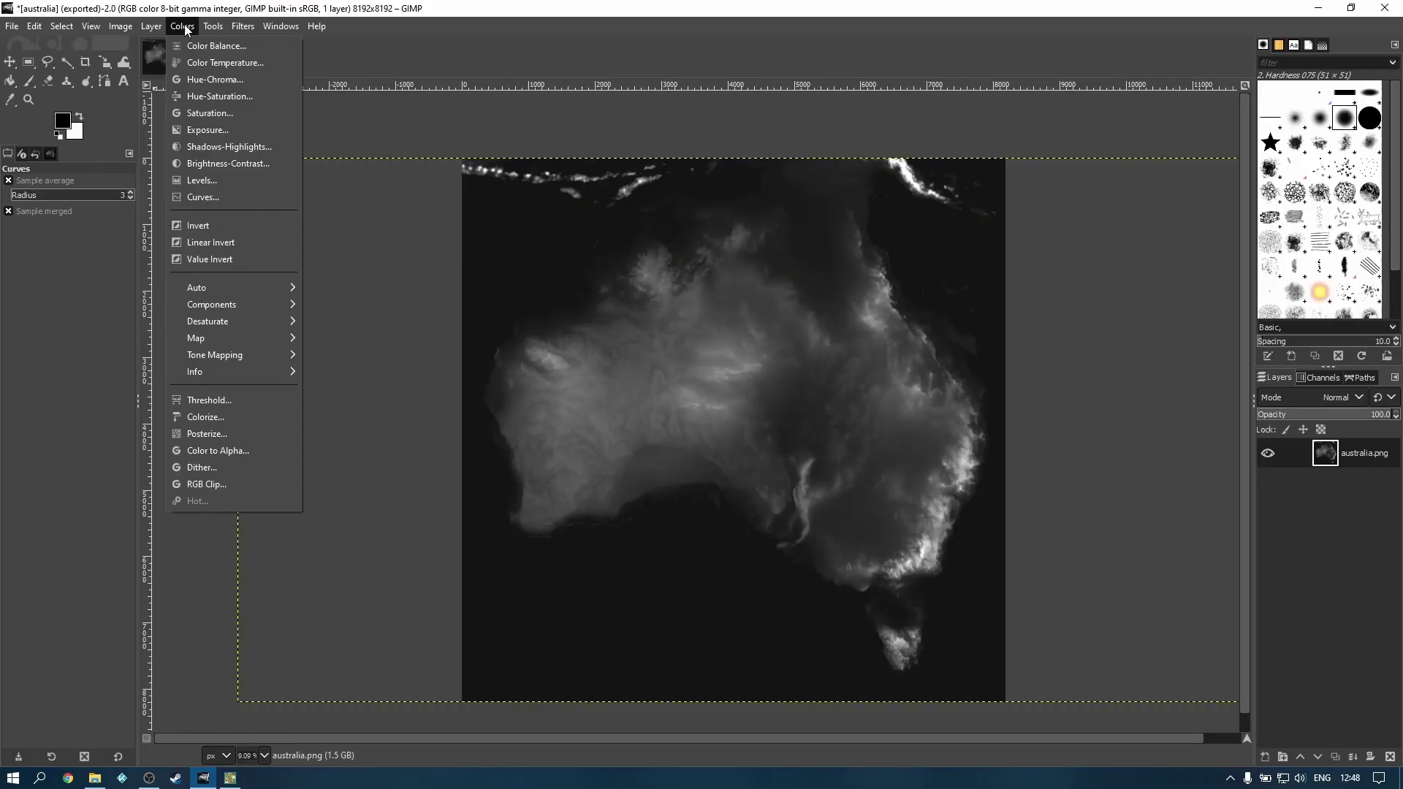
In GIMP, try a Curves adjustment raising the black end to output 20, then discard it
{"action": "left_click", "coordinate": [203, 196]}
{"action": "left_click_drag", "start_coordinate": [345, 436], "coordinate": [343, 422]}
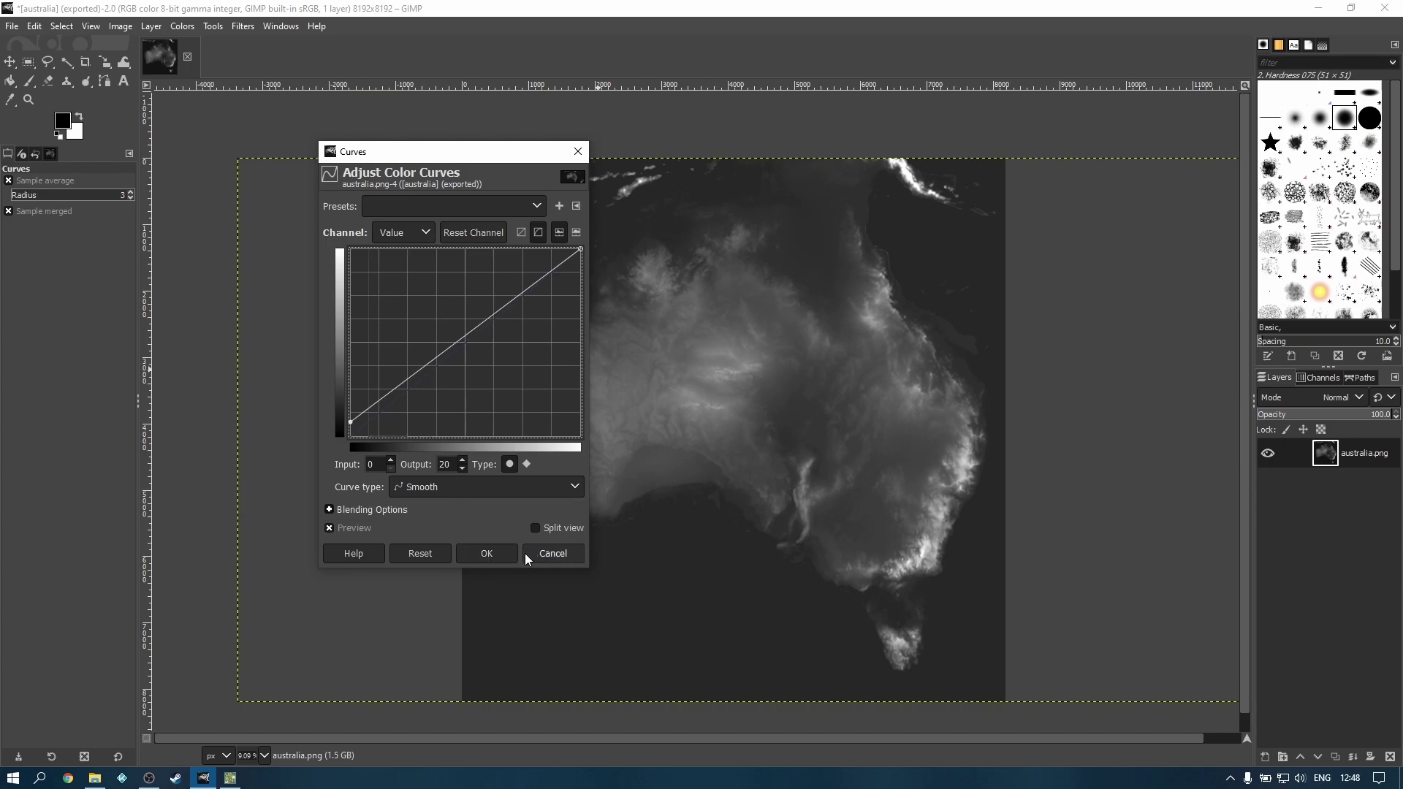
{"action": "left_click", "coordinate": [553, 553]}
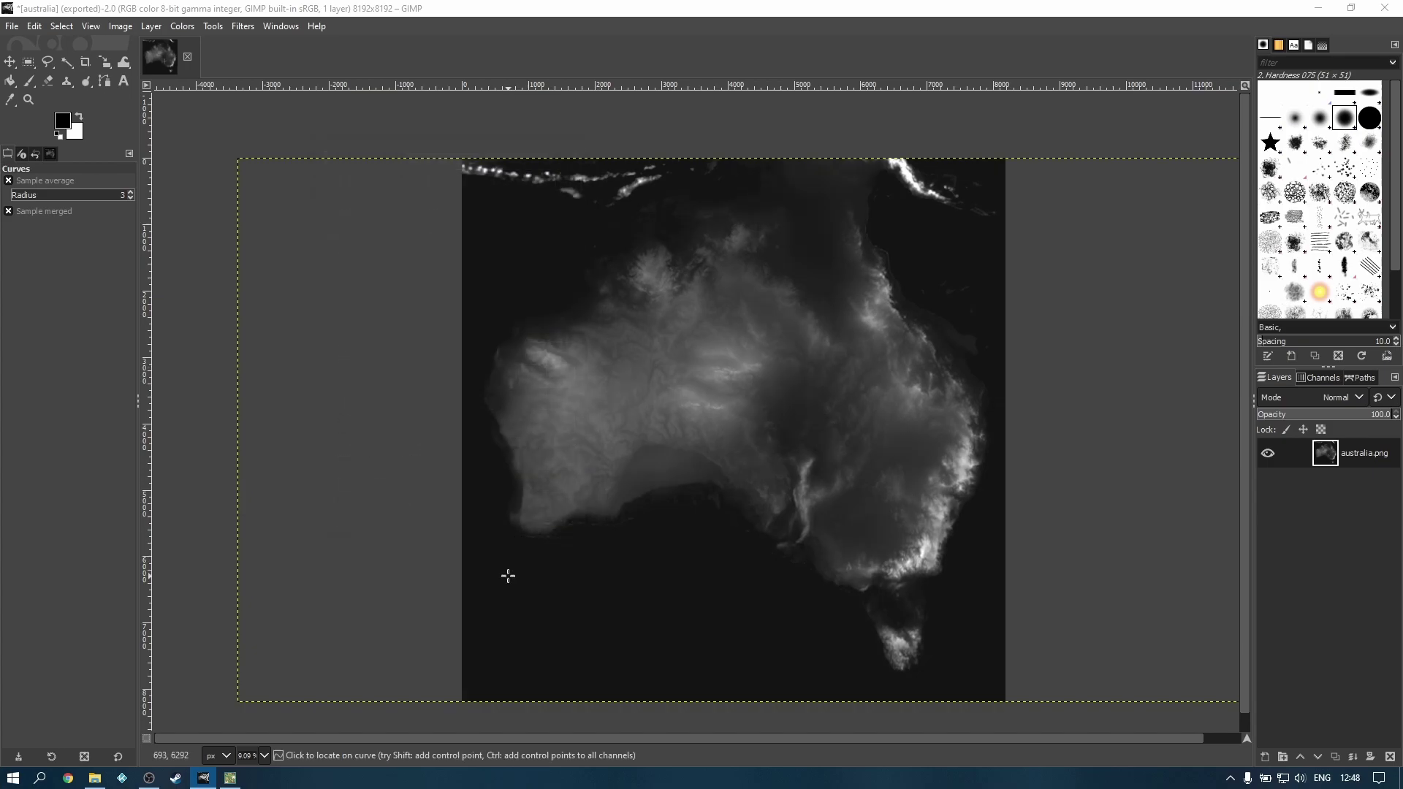
Return to KingGen and set the water level to 35 in the advanced settings
{"action": "left_click", "coordinate": [230, 777]}
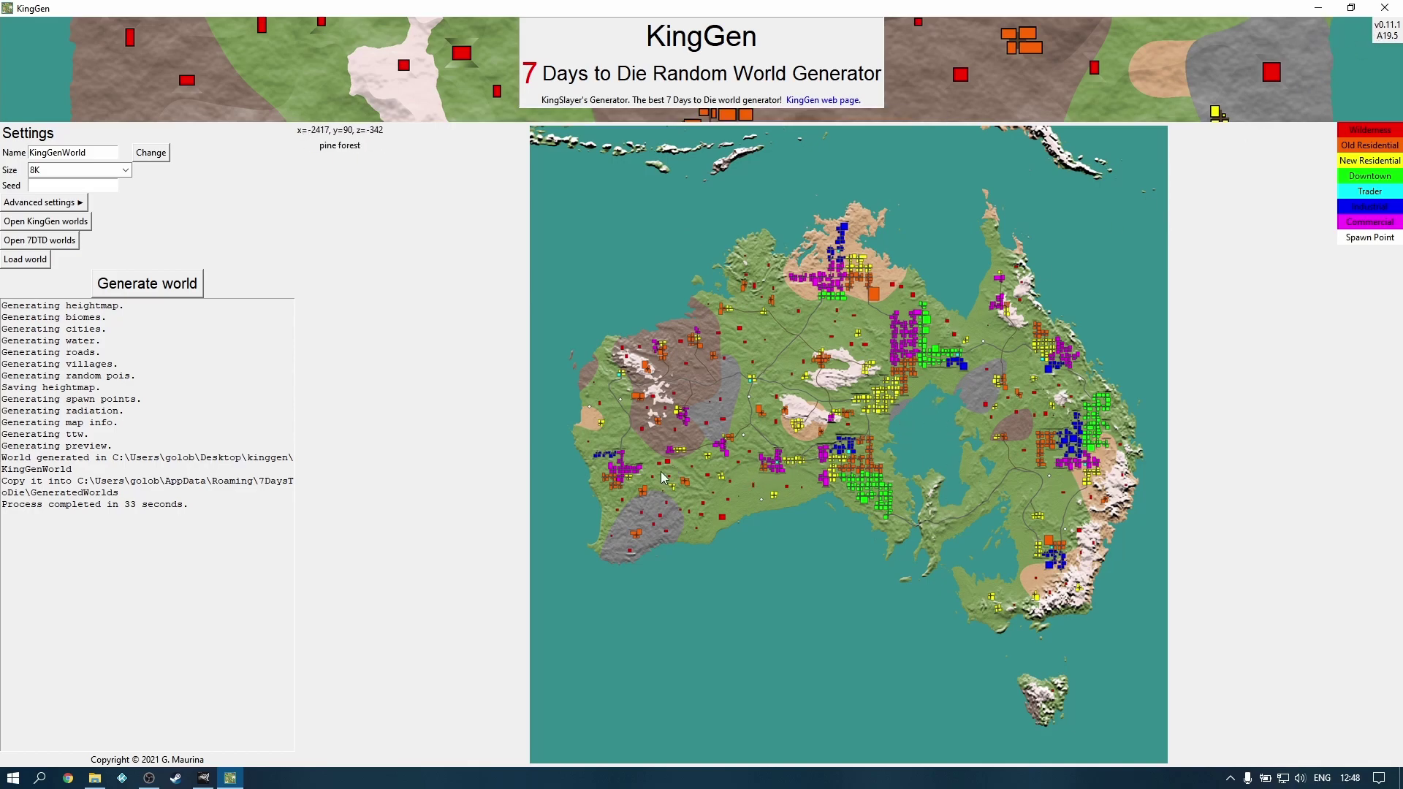
{"action": "left_click", "coordinate": [49, 212]}
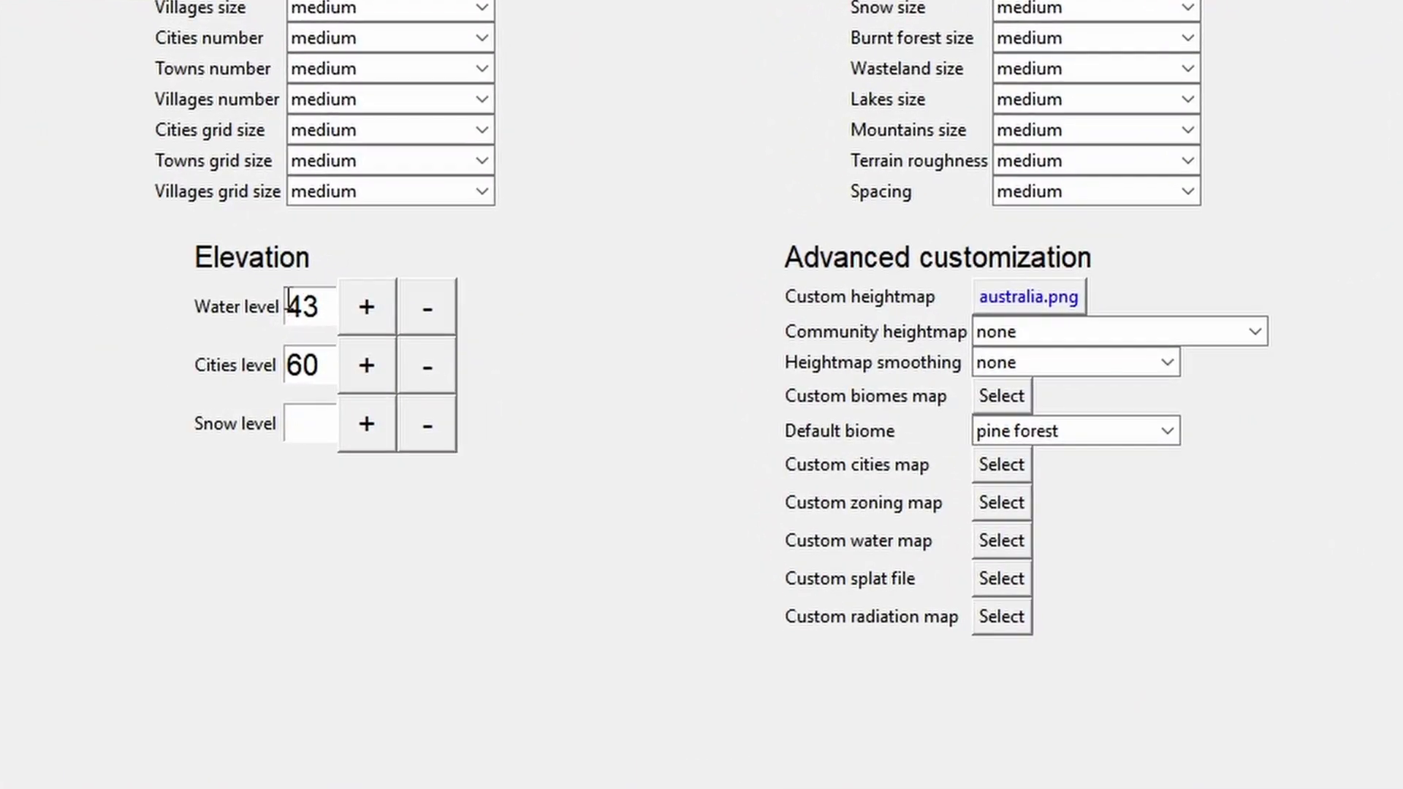
{"action": "left_click", "coordinate": [431, 305]}
{"action": "left_click", "coordinate": [432, 305]}
{"action": "left_click", "coordinate": [432, 304]}
{"action": "left_click", "coordinate": [432, 305]}
{"action": "left_click", "coordinate": [432, 305]}
{"action": "left_click", "coordinate": [431, 305]}
{"action": "left_click", "coordinate": [432, 305]}
{"action": "left_click", "coordinate": [431, 305]}
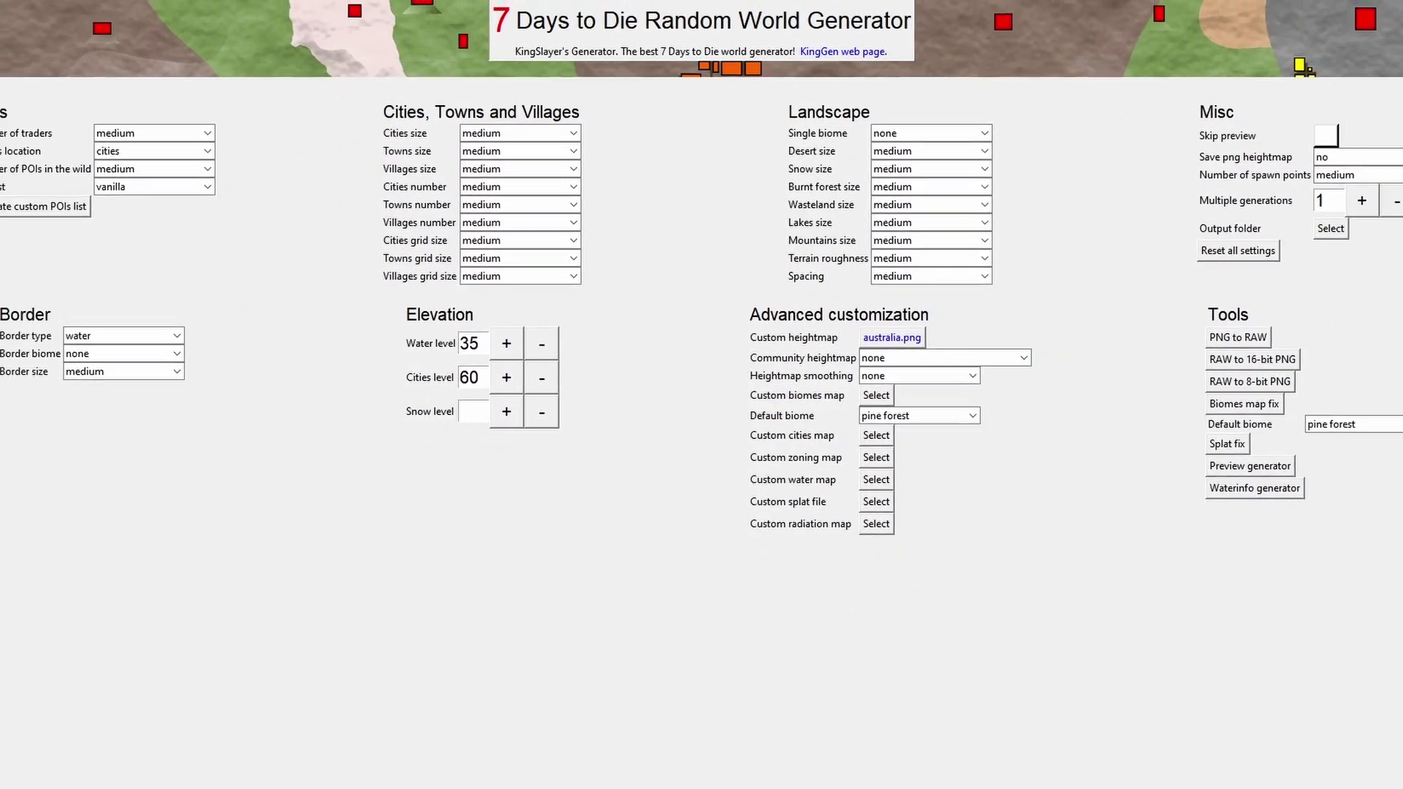
Generate the Australia world again and look over its map preview
{"action": "left_click", "coordinate": [17, 136]}
{"action": "left_click", "coordinate": [165, 283]}
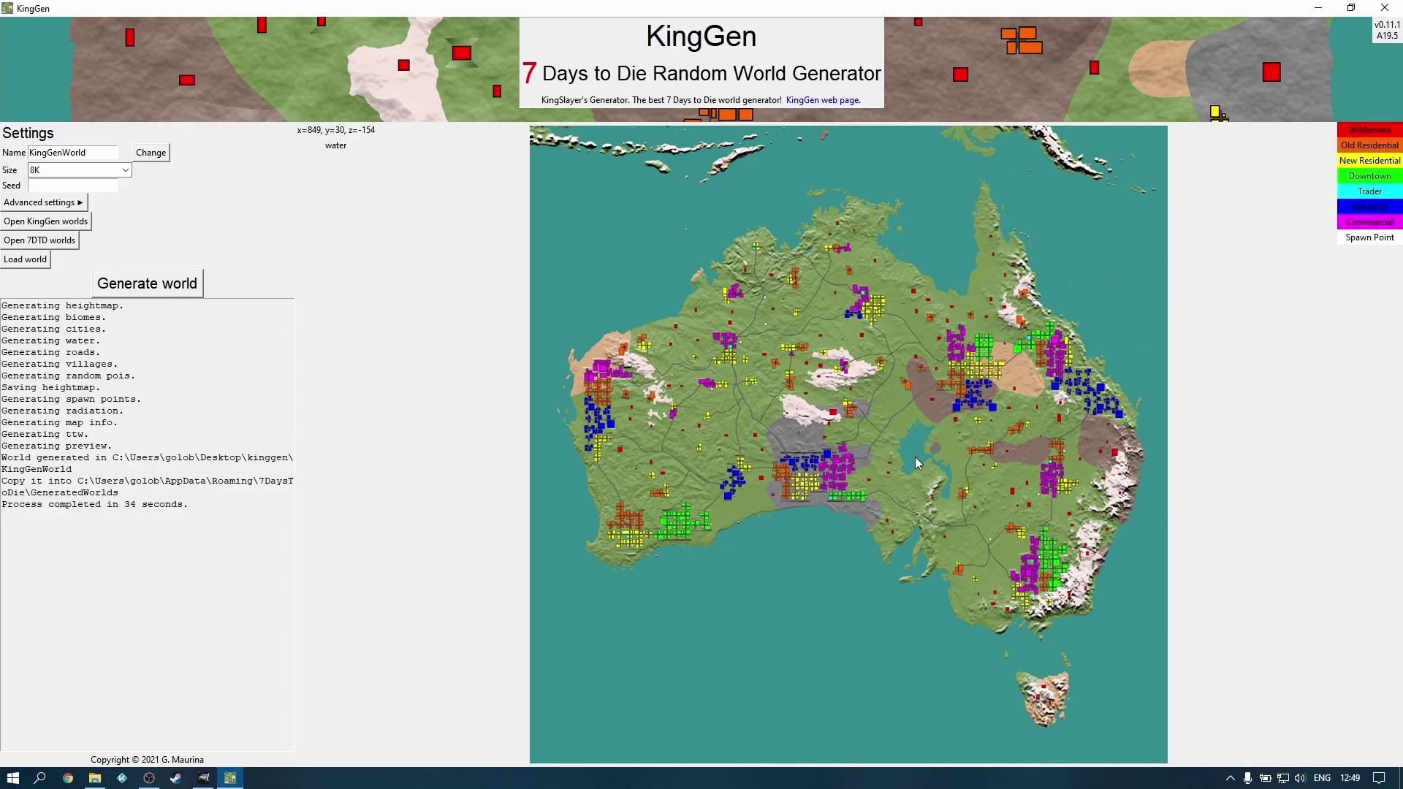
{"action": "scroll", "coordinate": [915, 450], "scroll_direction": "up", "scroll_amount": 3}
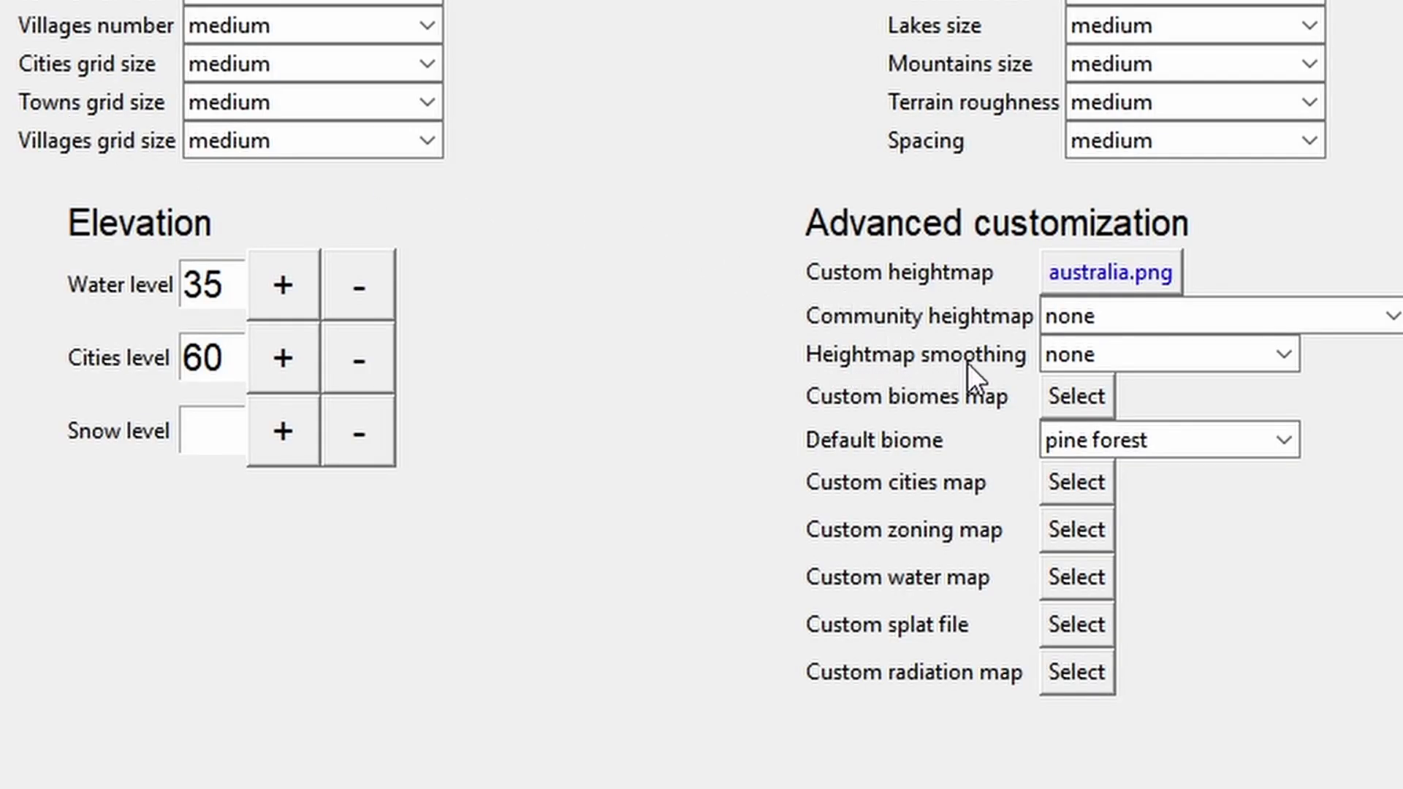
Set the heightmap smoothing for the custom Australia heightmap to little
{"action": "left_click", "coordinate": [1176, 354]}
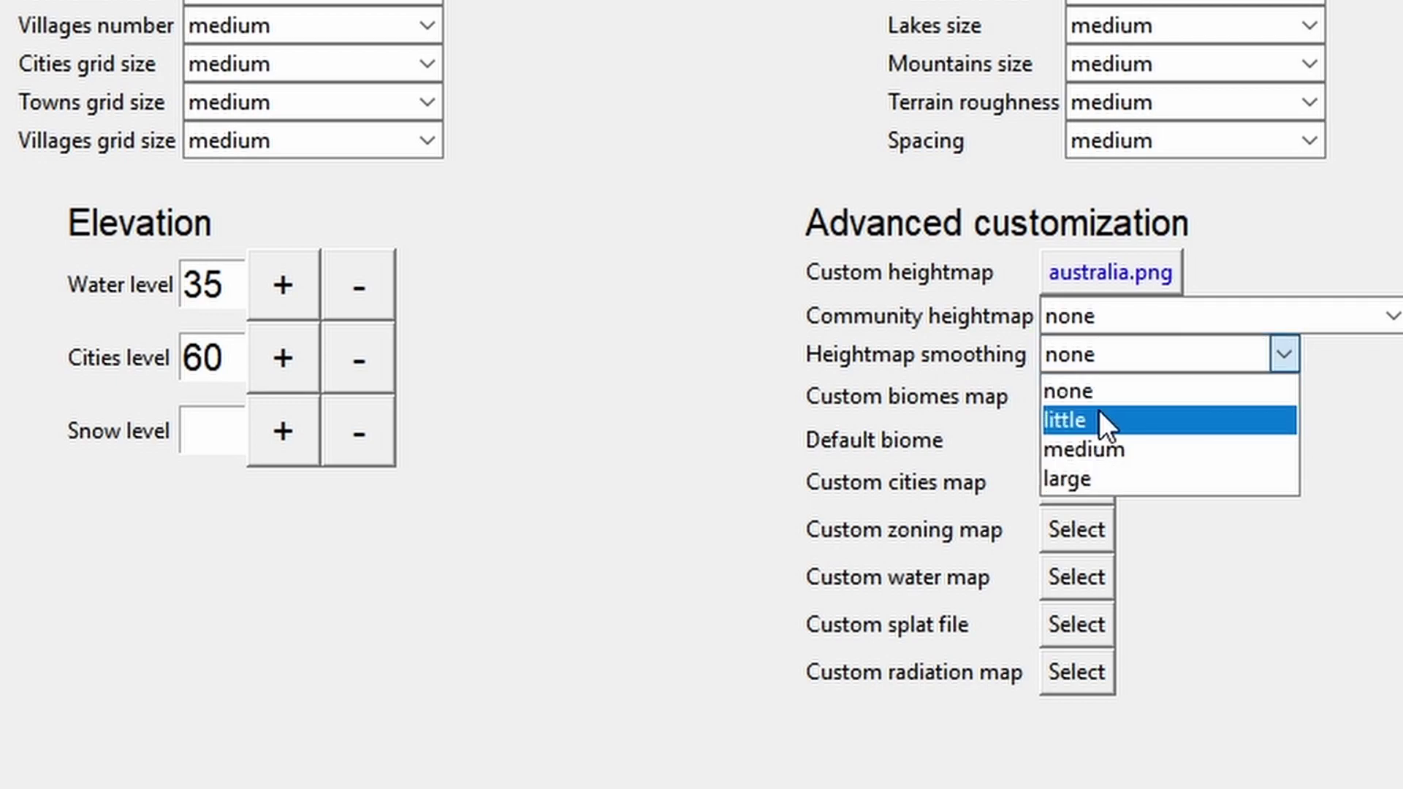
{"action": "left_click", "coordinate": [1098, 417]}
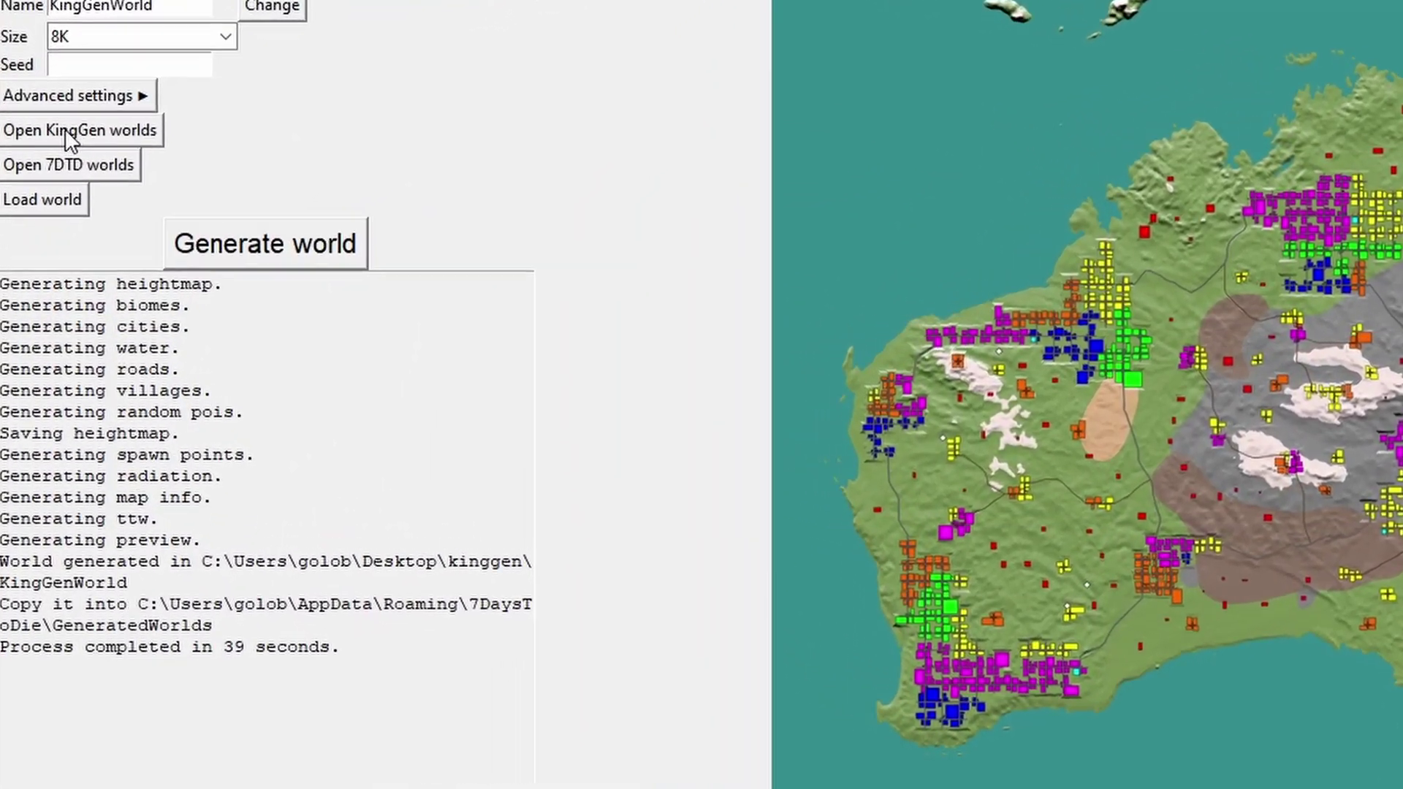
Open the folder of KingGen worlds and rename the generated KingGenWorld folder as australia
{"action": "left_click", "coordinate": [43, 221]}
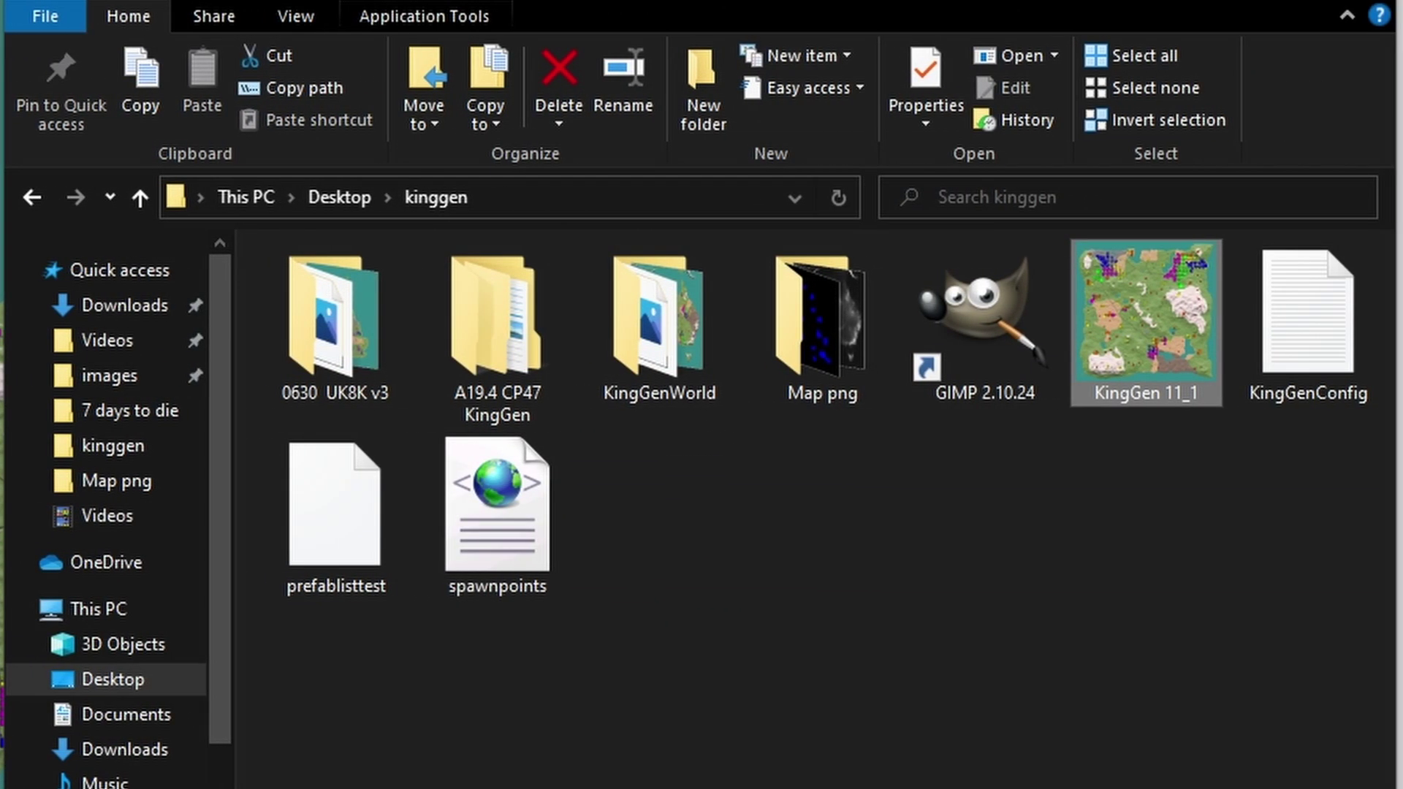
{"action": "left_click", "coordinate": [663, 397]}
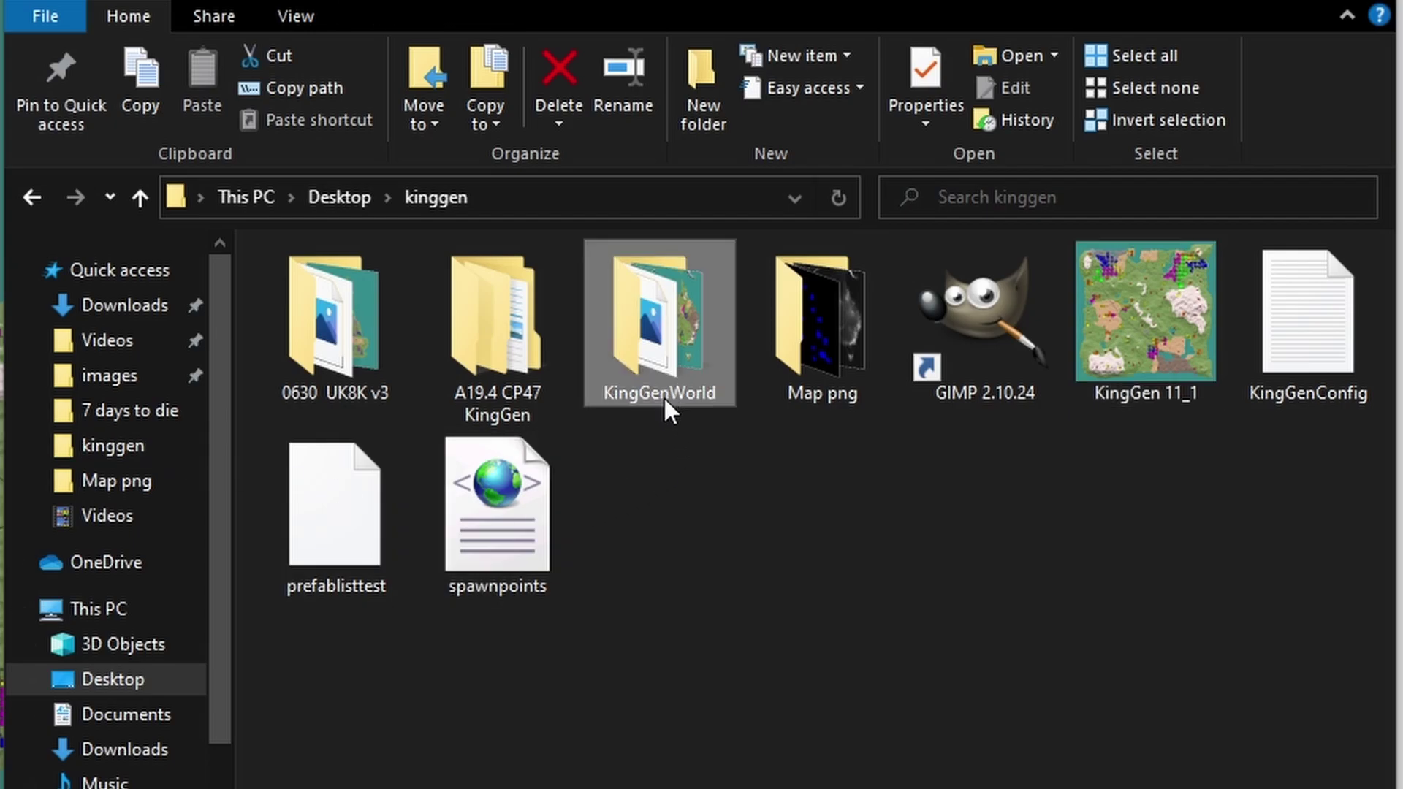
{"action": "left_click", "coordinate": [667, 396]}
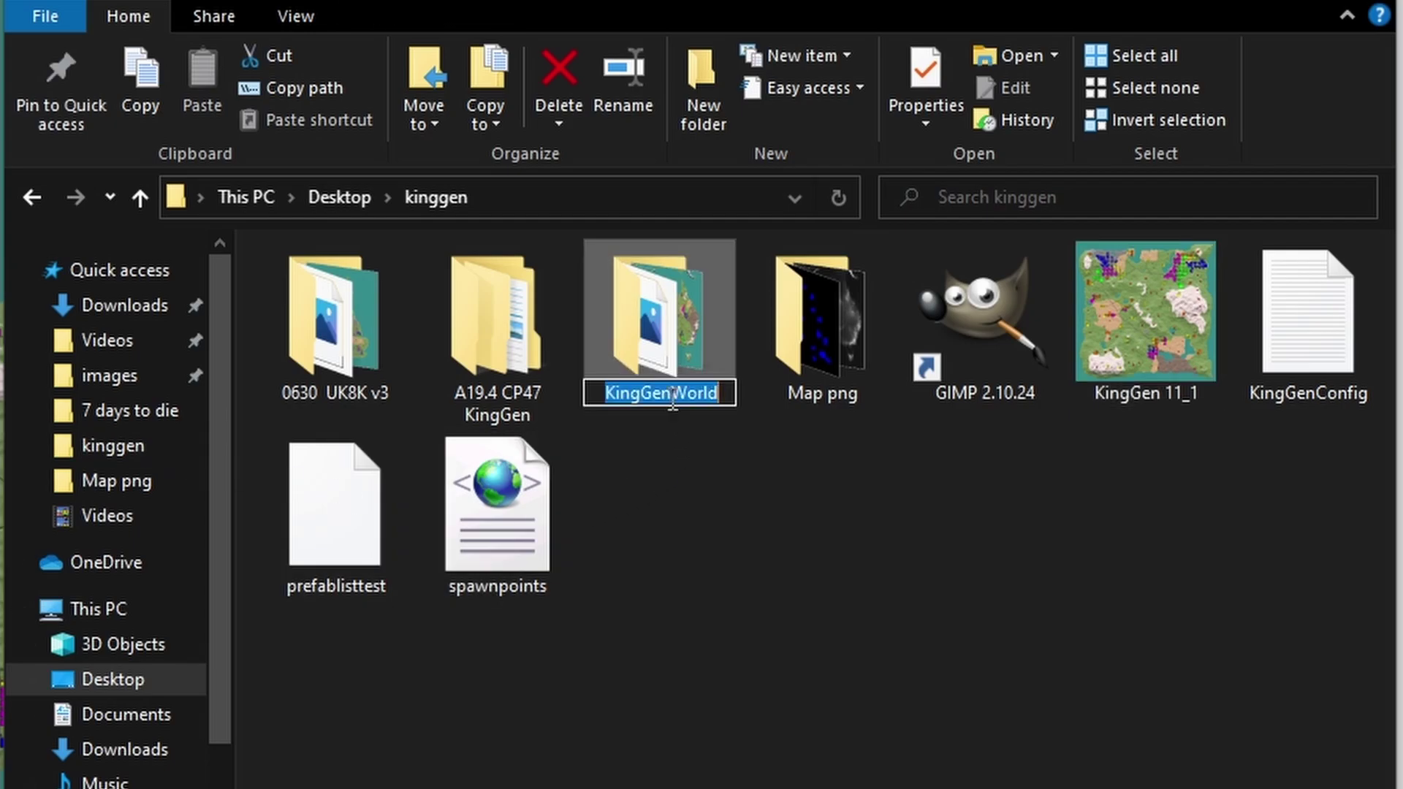
{"action": "type", "text": "australia"}
{"action": "key", "text": "Return"}
Move the australia world folder from the kinggen folder into the 7DaysToDie GeneratedWorlds folder
{"action": "right_click", "coordinate": [637, 317]}
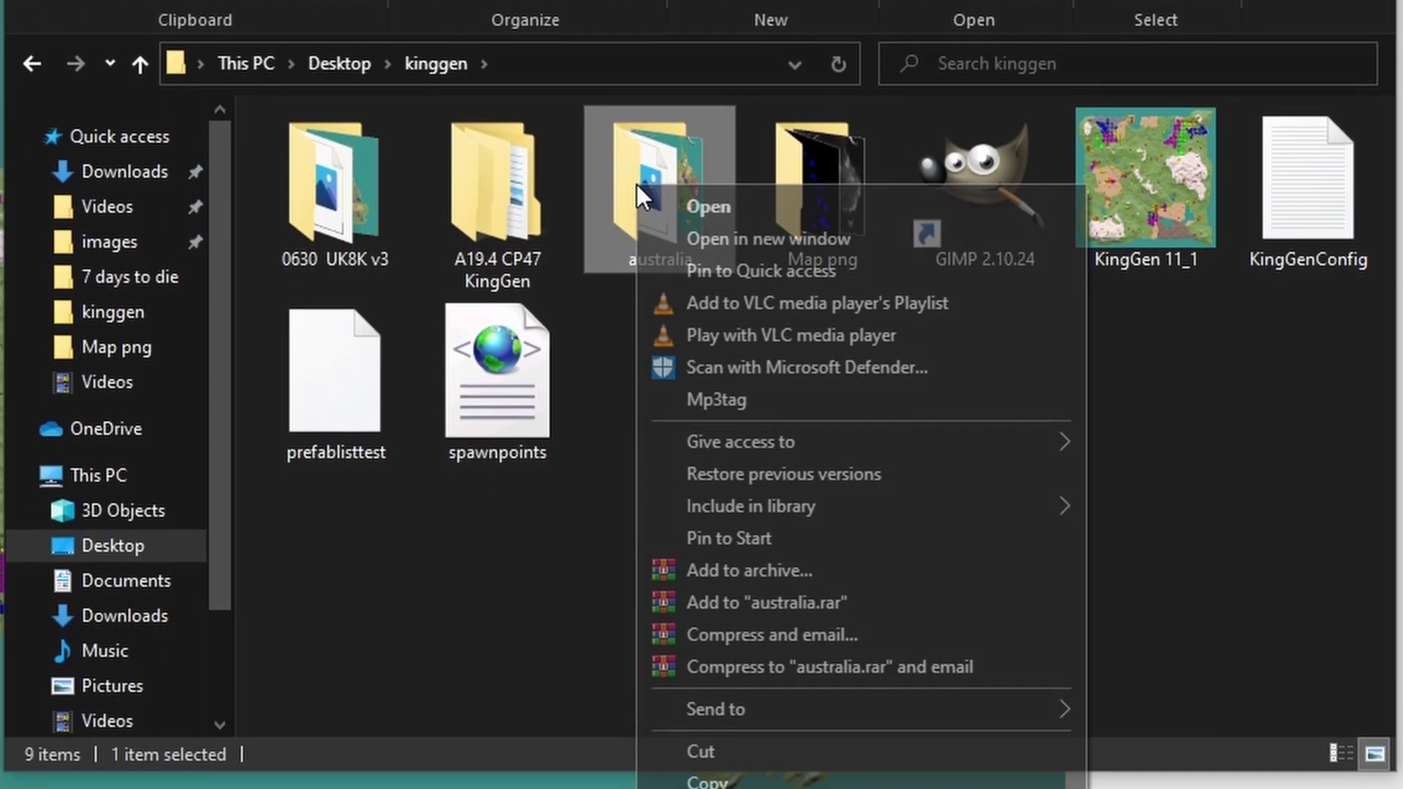
{"action": "left_click", "coordinate": [727, 748]}
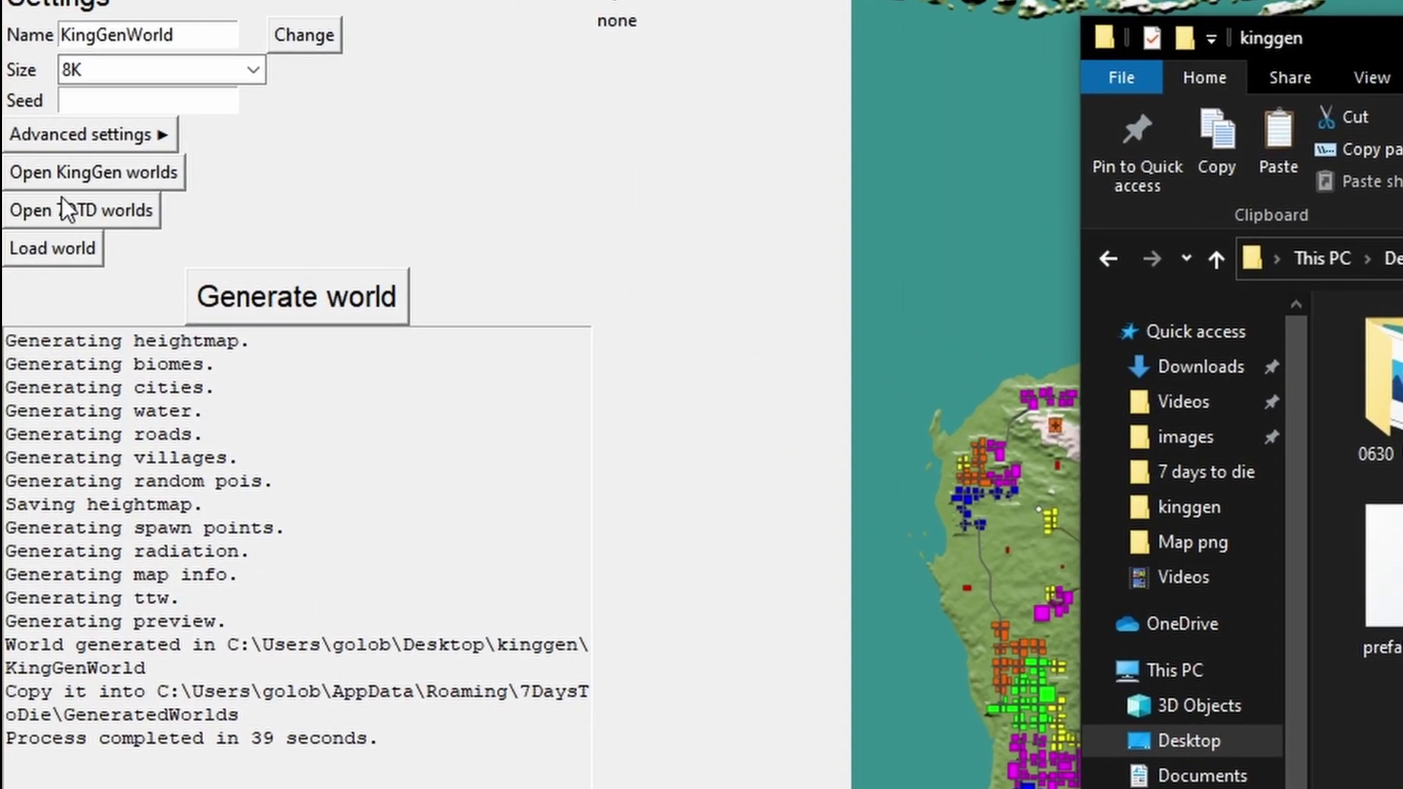
{"action": "left_click", "coordinate": [55, 210]}
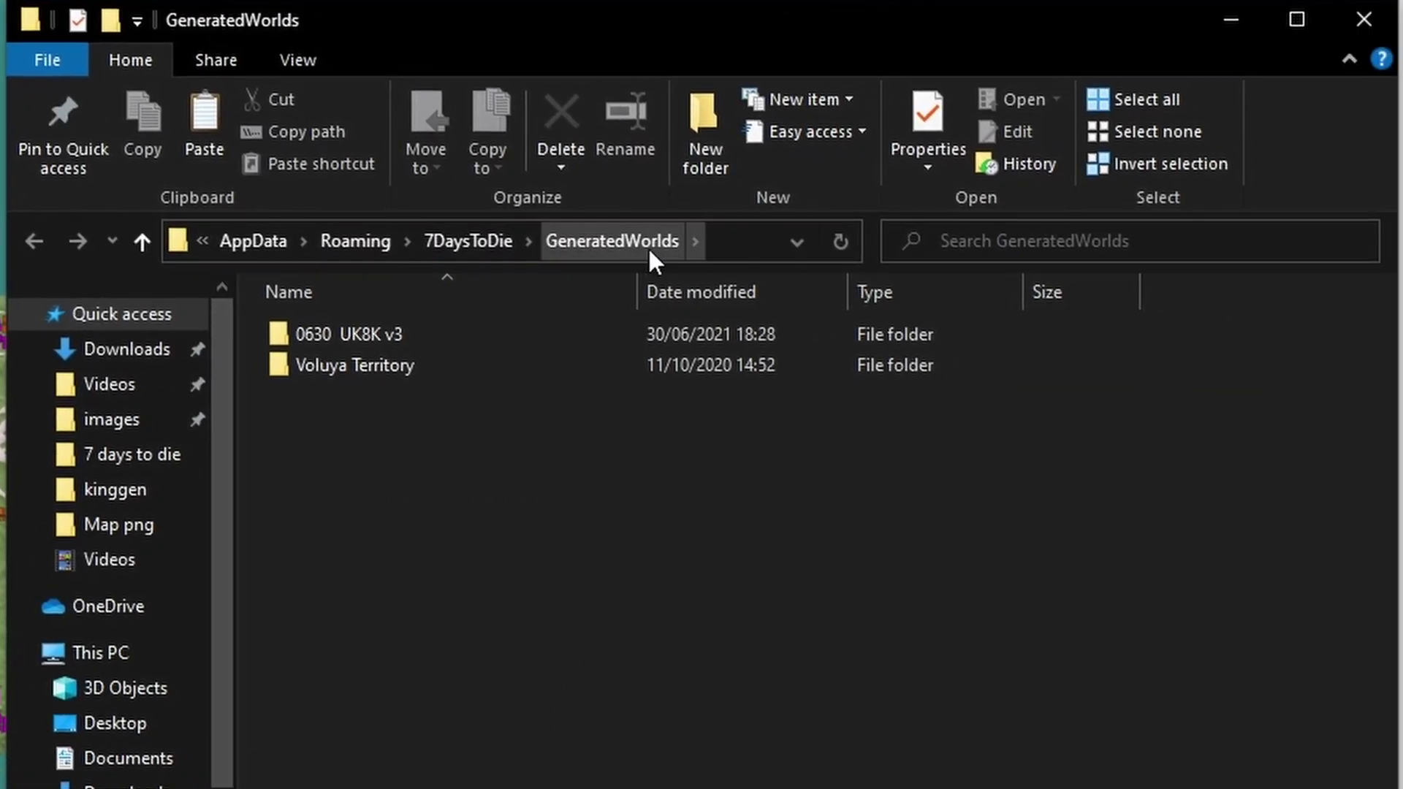
{"action": "right_click", "coordinate": [391, 497]}
{"action": "left_click", "coordinate": [460, 700]}
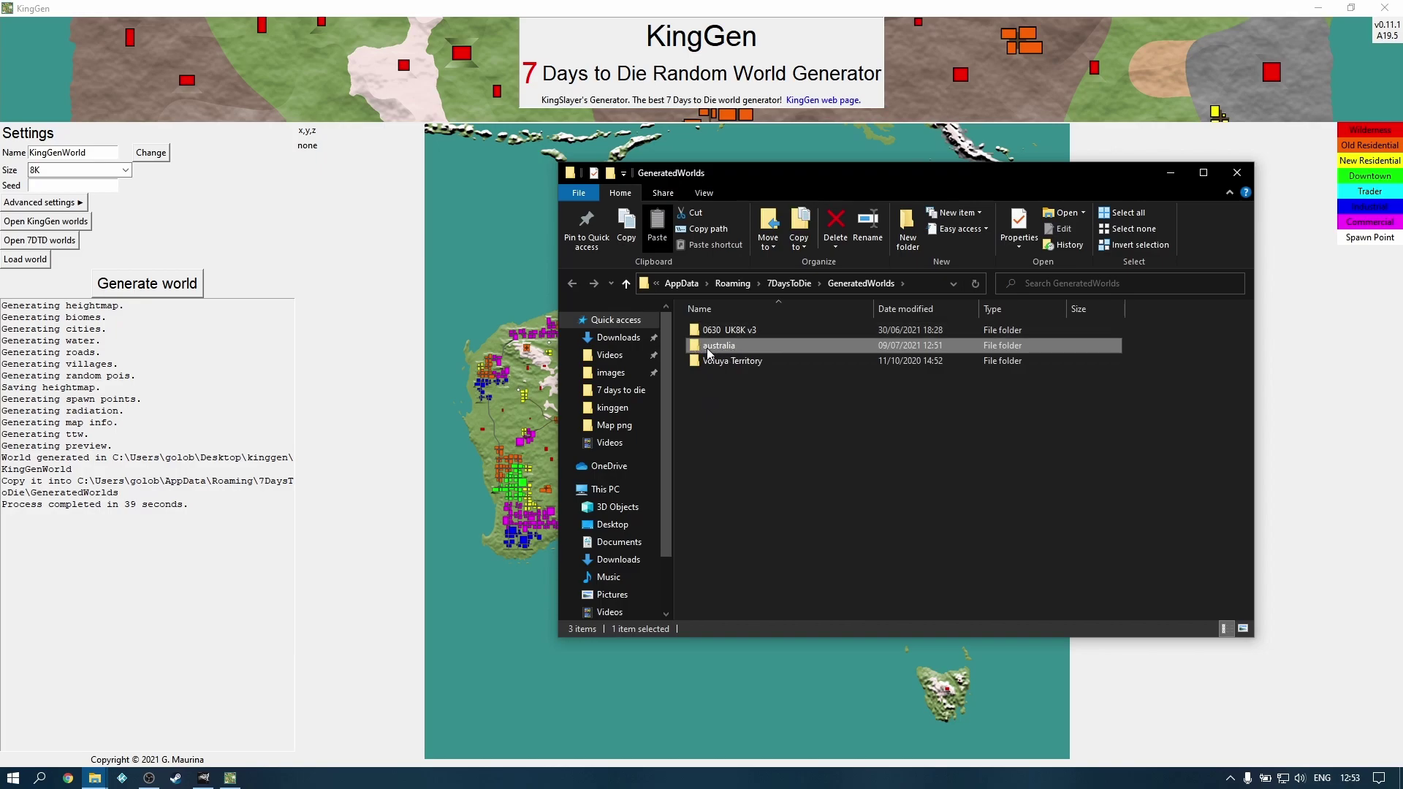
{"action": "mouse_move", "coordinate": [717, 351]}
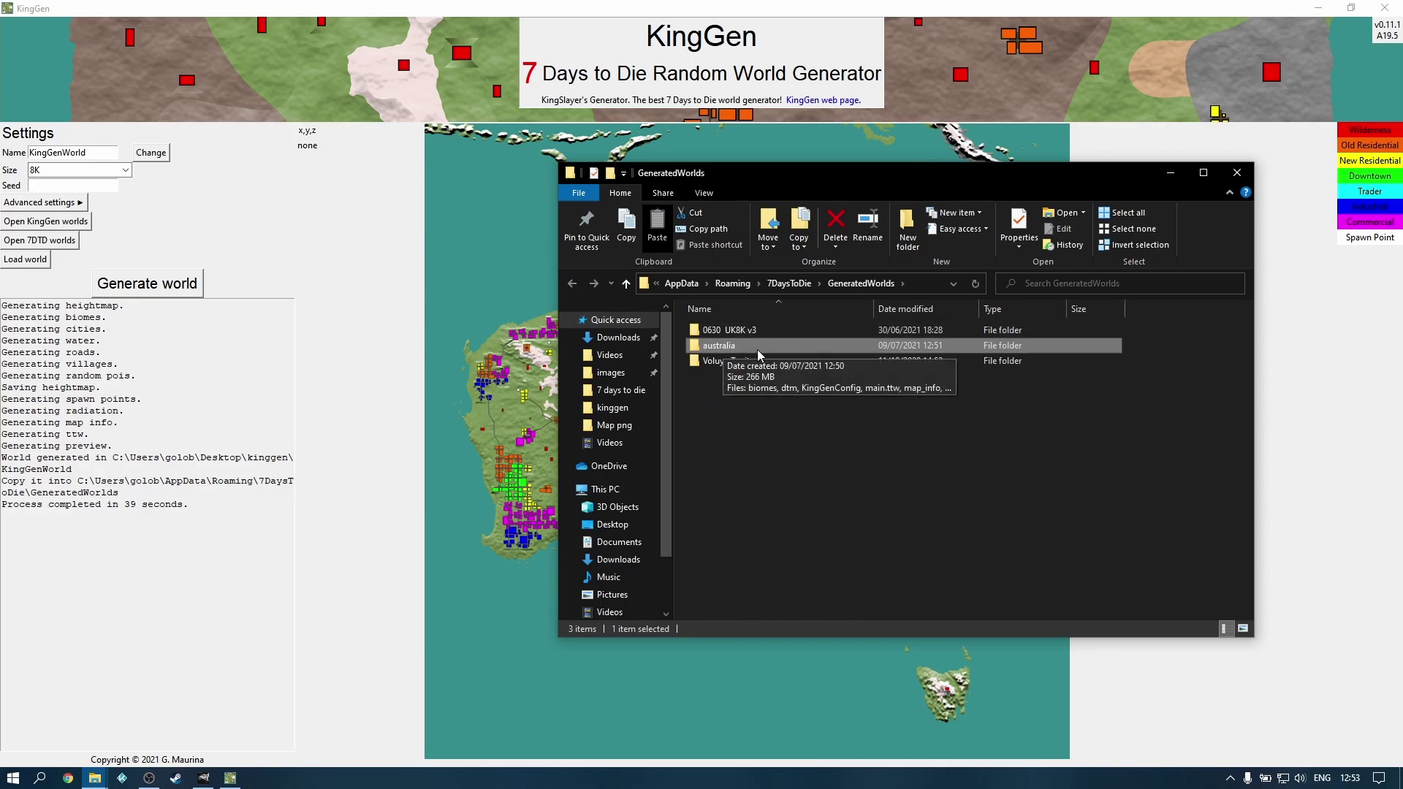